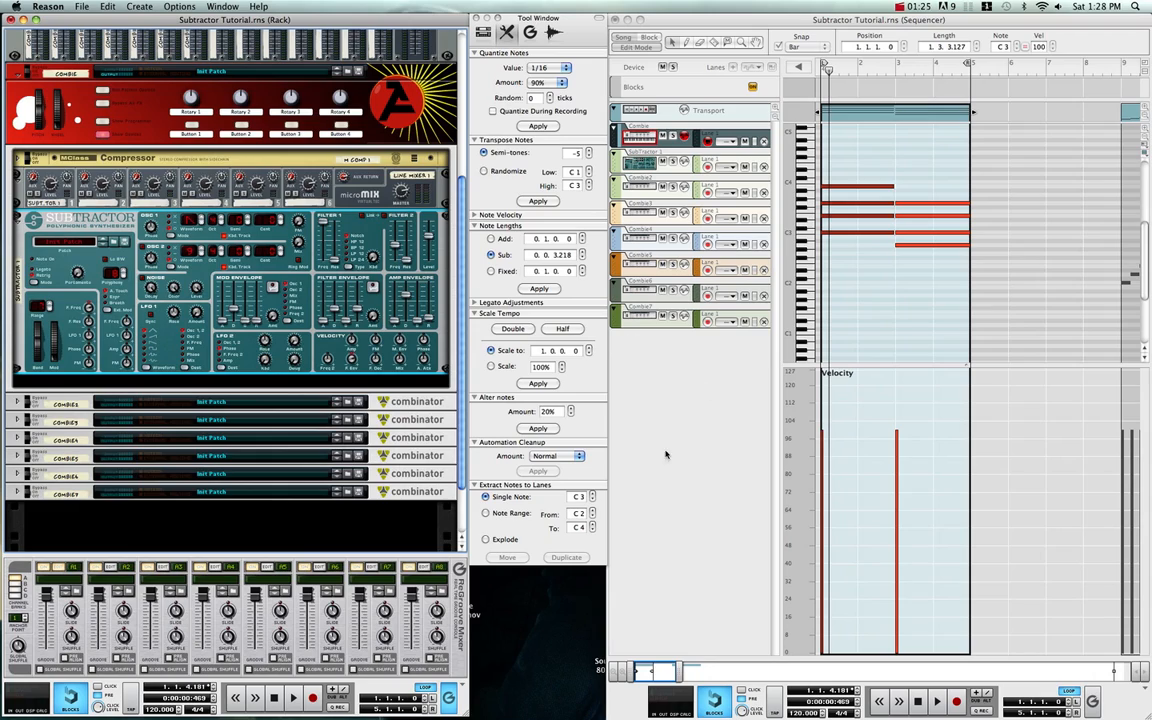
# - Switch to Preview and examine the ADSR envelope diagram on page 396 of the Reason 5 Operation Manual
pyautogui.click(834, 626)
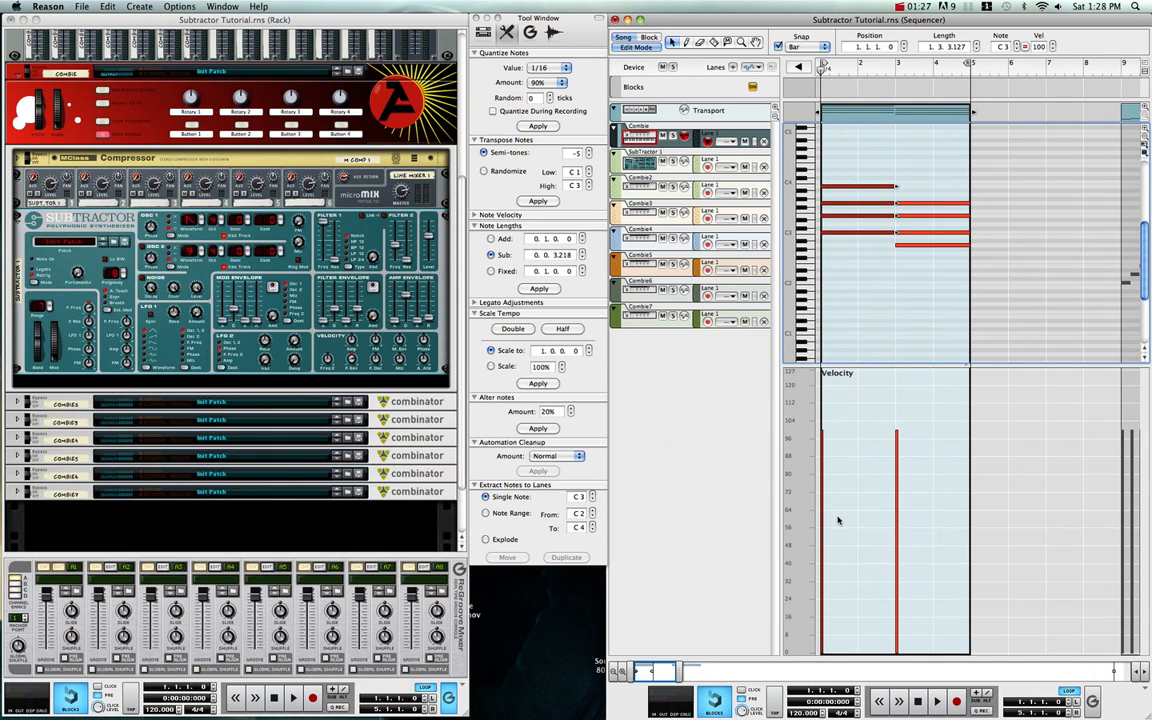
pyautogui.moveTo(6, 456)
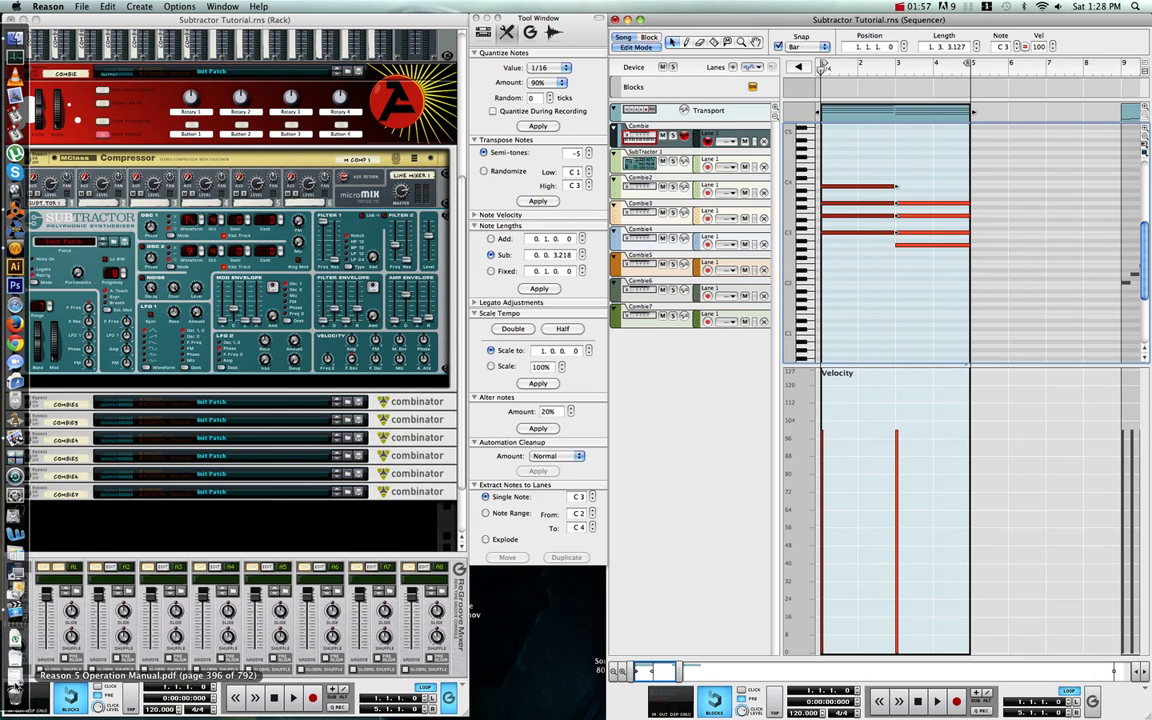
pyautogui.click(16, 683)
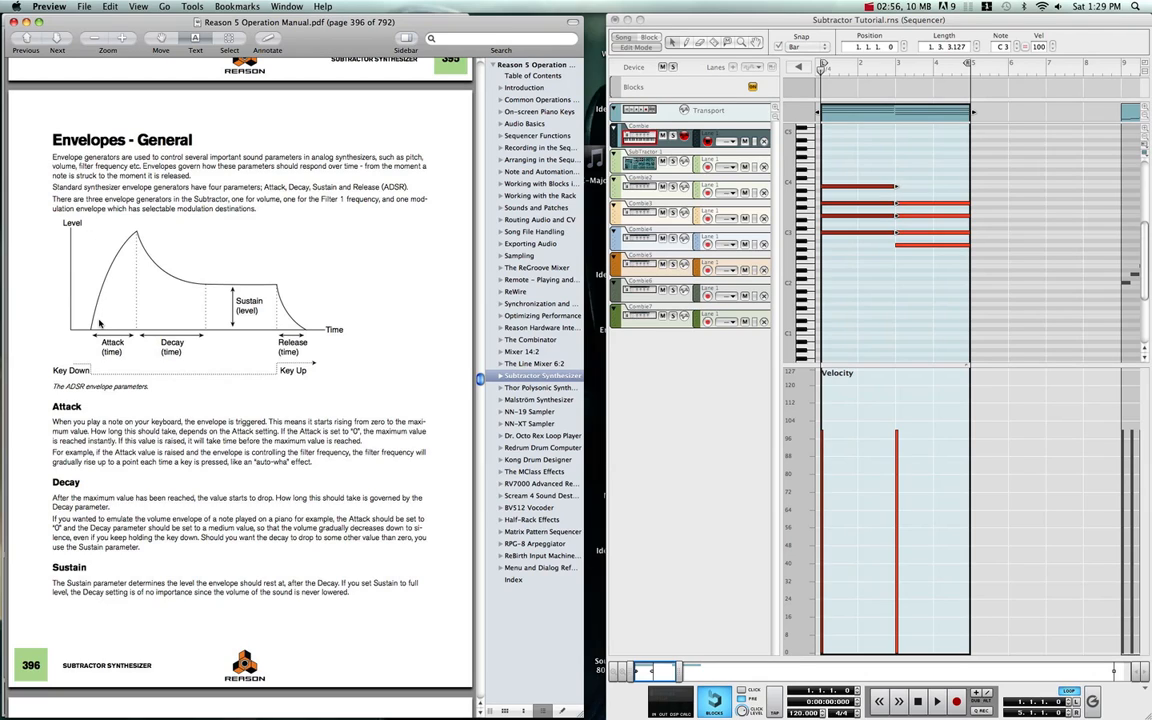
# - Return to Reason, try the Subtractor amp envelope's attack slider, and compare it with the attack segment in the manual's diagram
pyautogui.press('super+Tab')
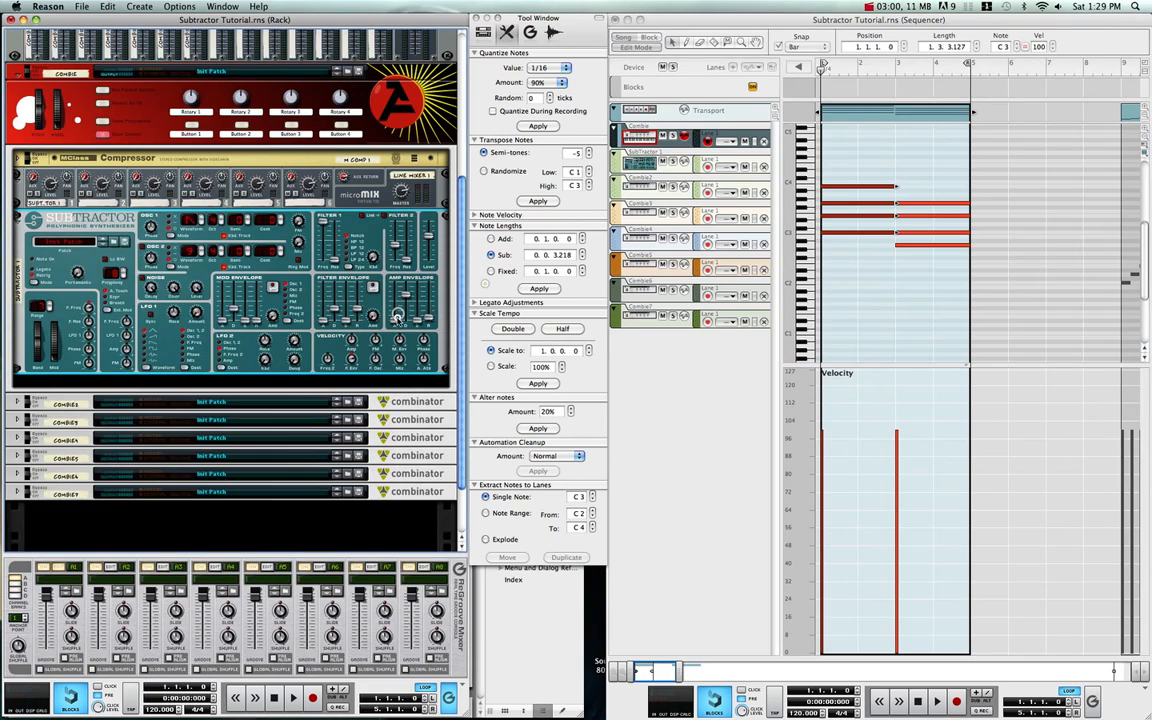
pyautogui.moveTo(398, 317)
pyautogui.mouseDown()
pyautogui.moveTo(395, 283)
pyautogui.moveTo(398, 318)
pyautogui.mouseUp()
pyautogui.press('super+Tab')
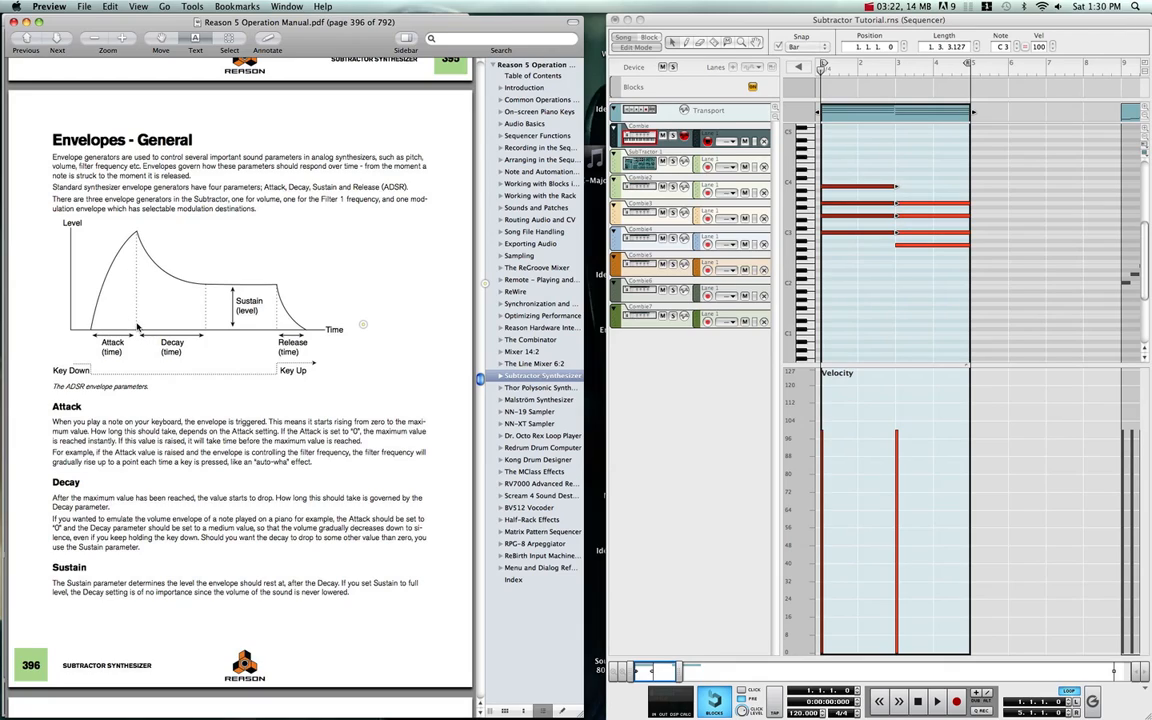
# - Try the Subtractor's amp envelope decay at about 5 and at a longer setting, comparing it with the manual's envelope diagram
pyautogui.press('super+Tab')
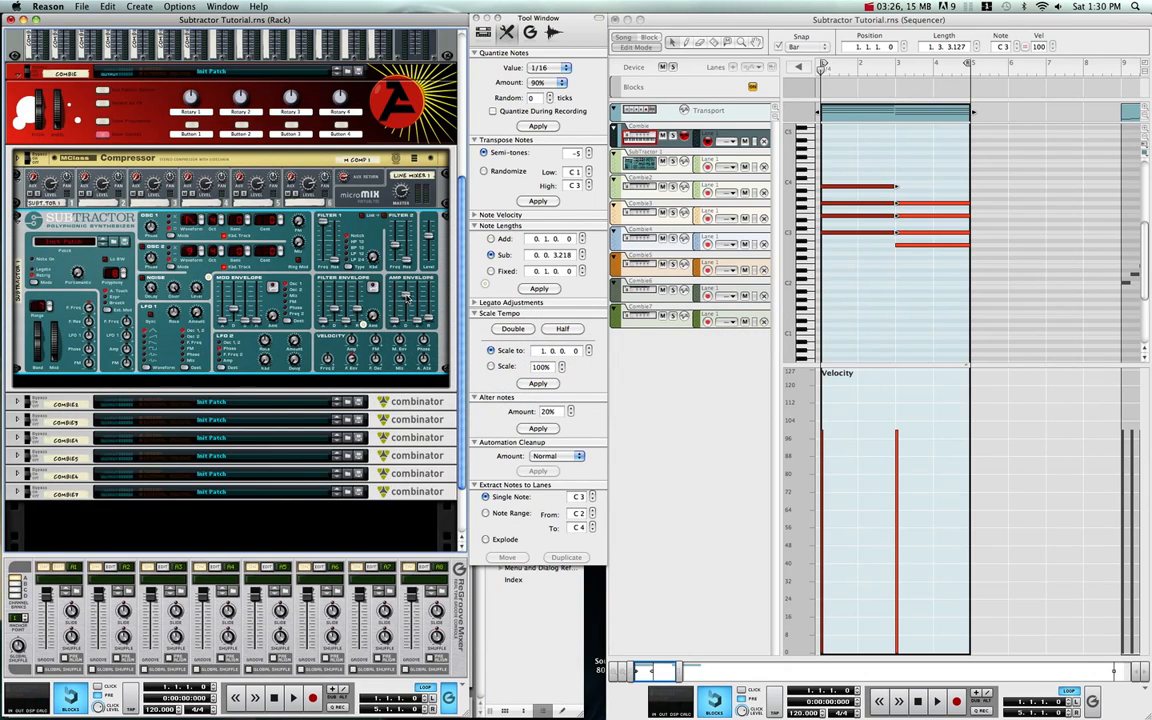
pyautogui.moveTo(406, 297); pyautogui.dragTo(408, 318)
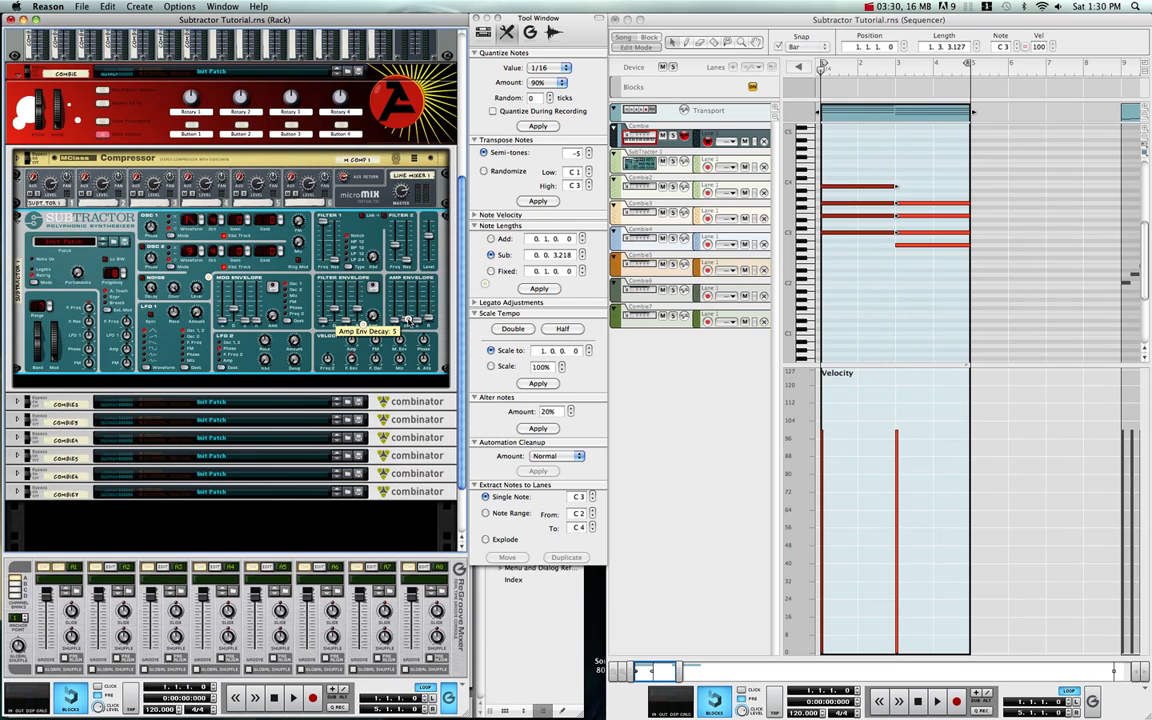
pyautogui.press('super+Tab')
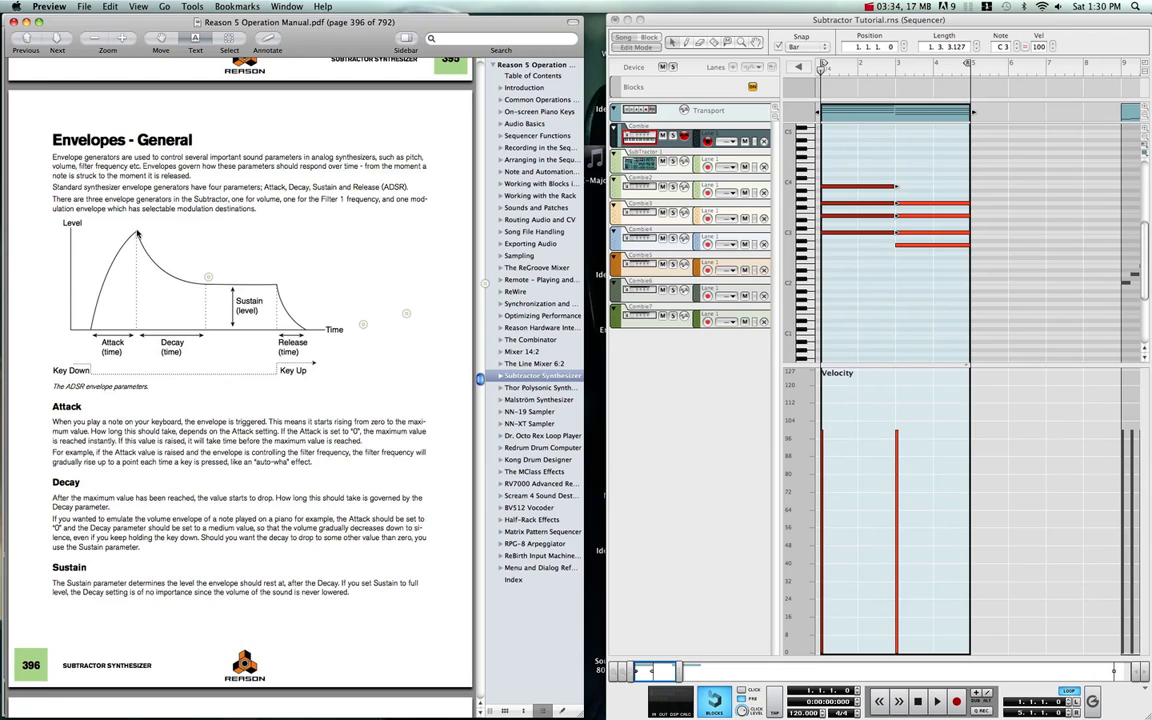
pyautogui.press('super+Tab')
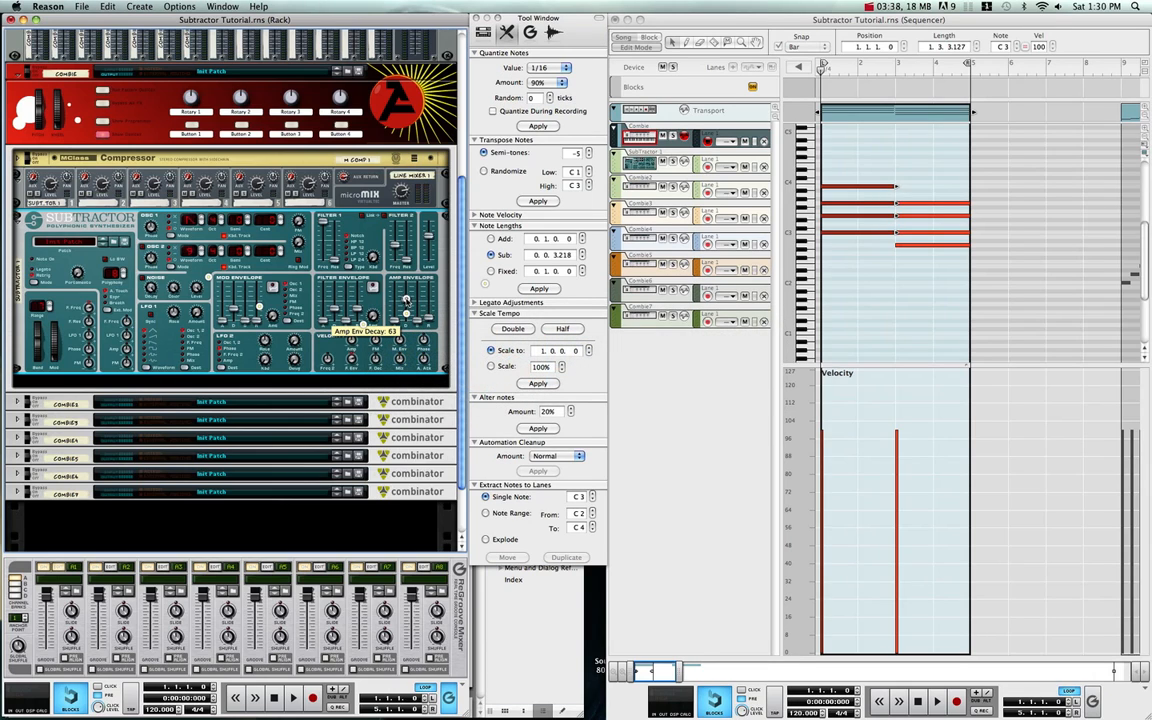
pyautogui.moveTo(407, 300); pyautogui.dragTo(406, 283)
pyautogui.press('super+Tab')
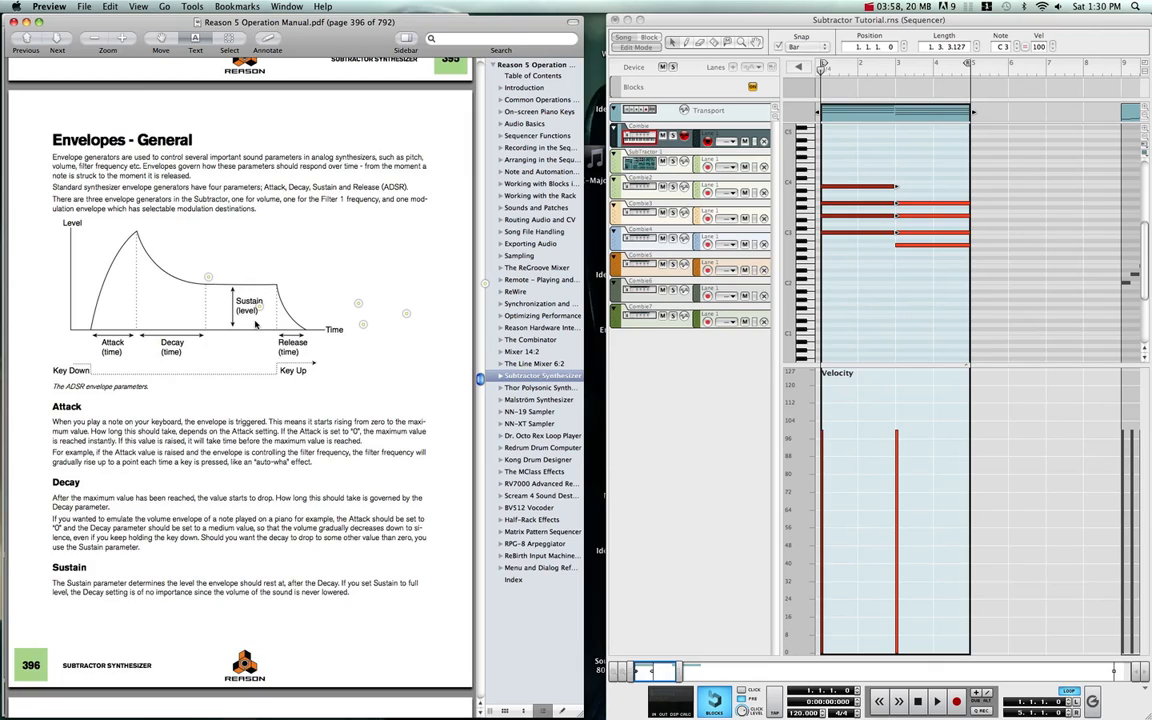
# - Examine the Subtractor's amp envelope sustain slider and relate it to the sustain level in the manual's diagram
pyautogui.press('super+Tab')
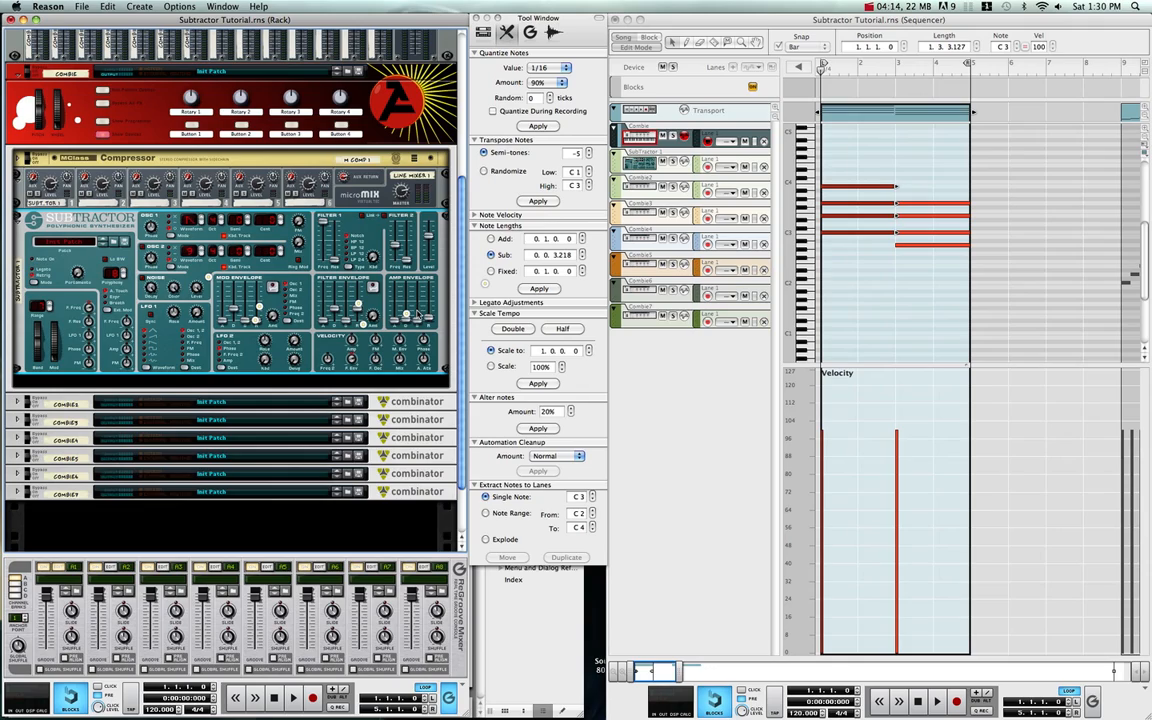
pyautogui.moveTo(418, 315)
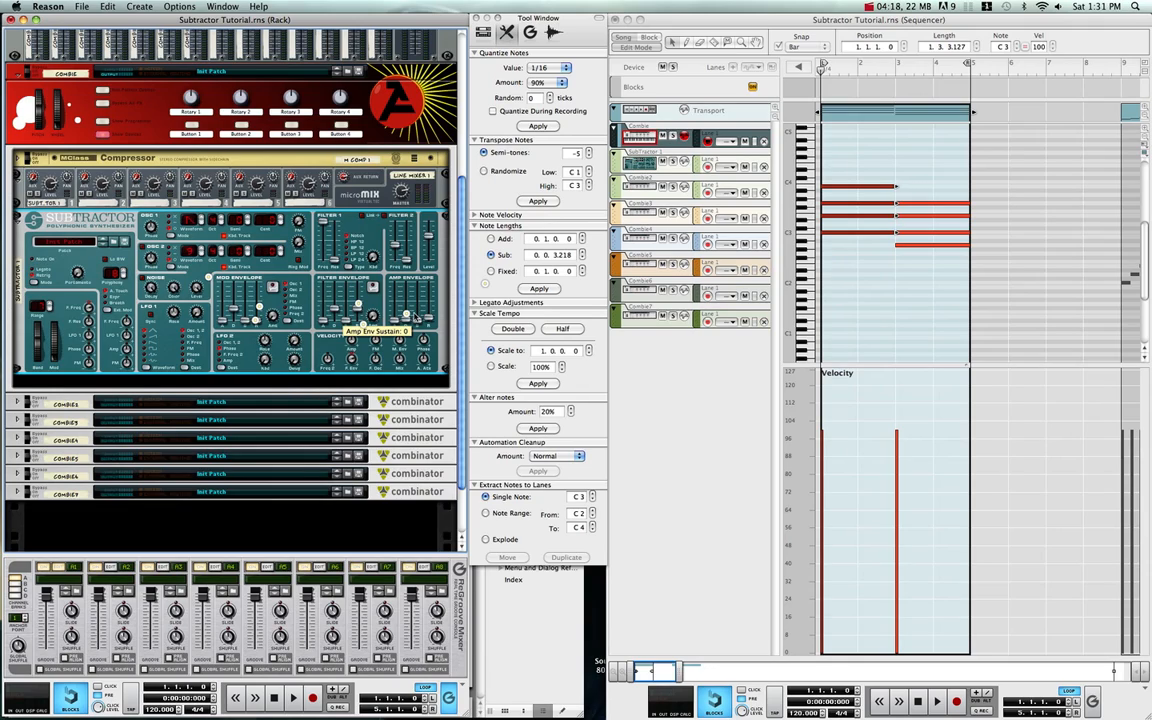
pyautogui.press('super+Tab')
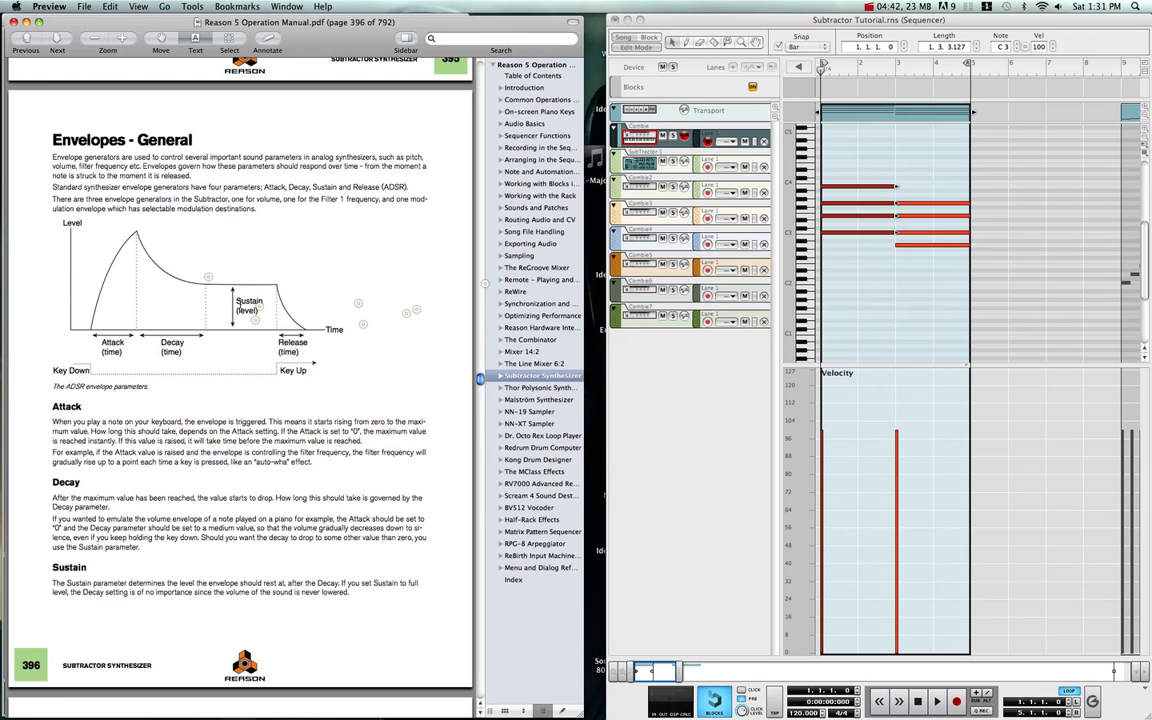
# - Return to Reason, shorten the amp envelope's decay, and raise its sustain to about 123
pyautogui.press('super+Tab')
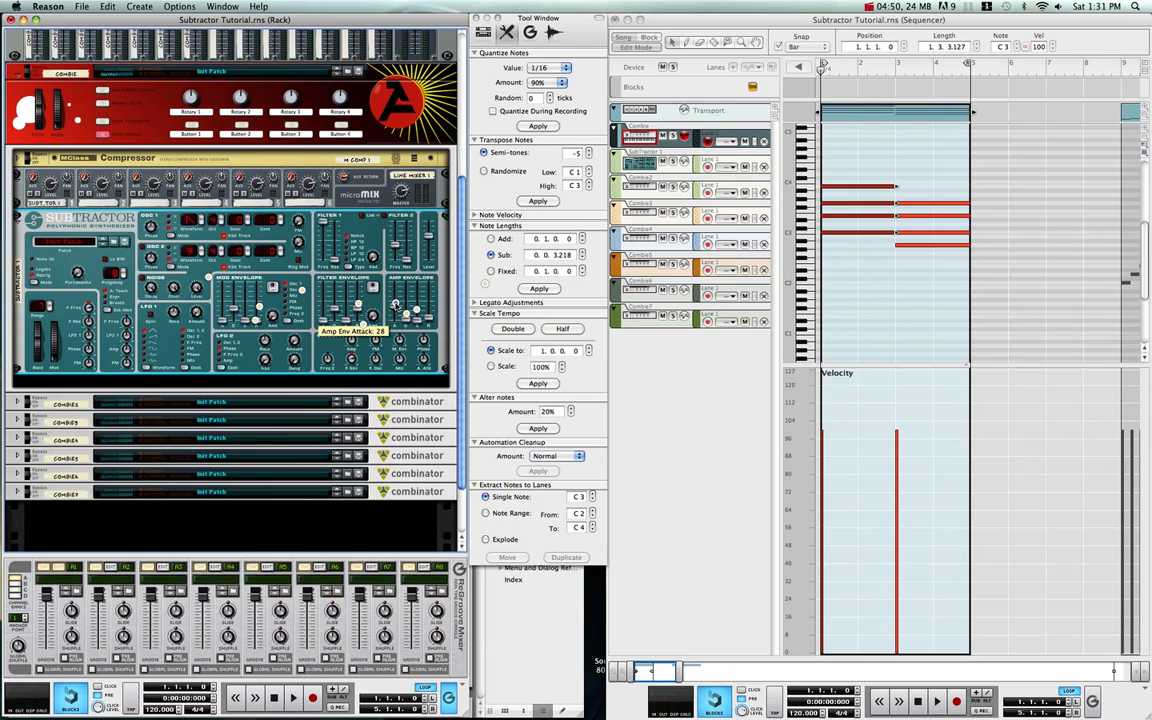
pyautogui.moveTo(406, 289); pyautogui.dragTo(406, 300)
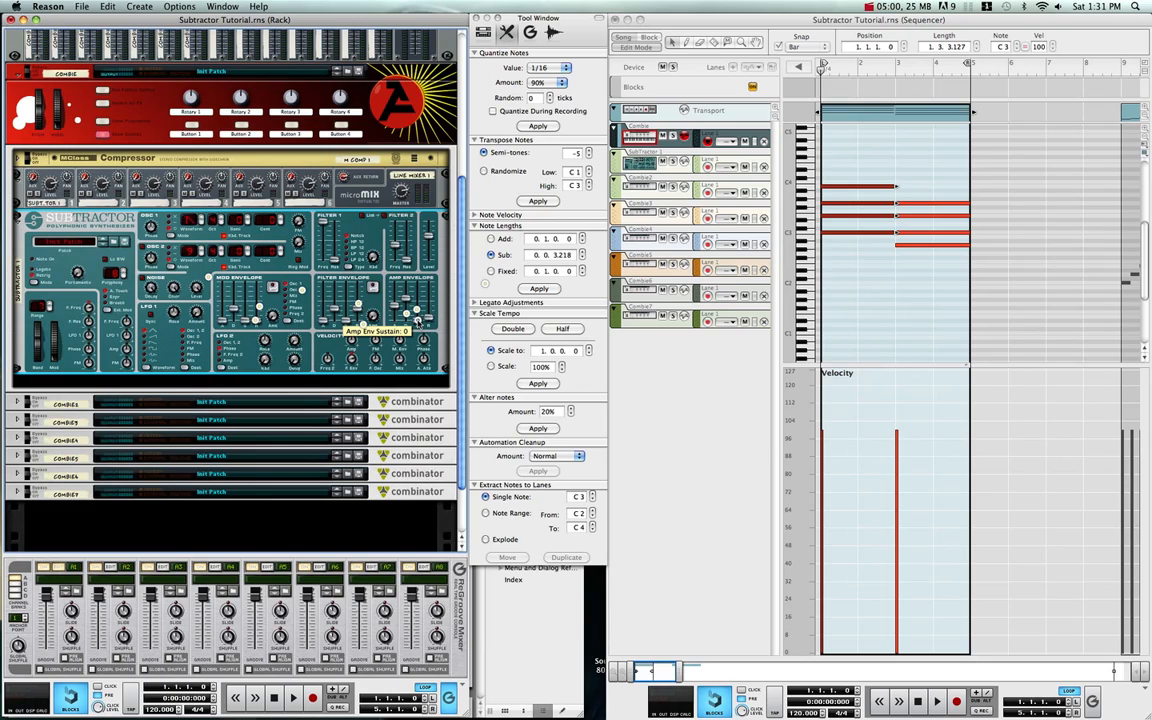
pyautogui.moveTo(419, 321); pyautogui.dragTo(419, 316)
pyautogui.moveTo(418, 291); pyautogui.dragTo(418, 290)
pyautogui.moveTo(418, 289); pyautogui.dragTo(418, 286)
# - Recheck where decay meets the sustain level in the manual's envelope diagram, and return to the Subtractor
pyautogui.press('super+Tab')
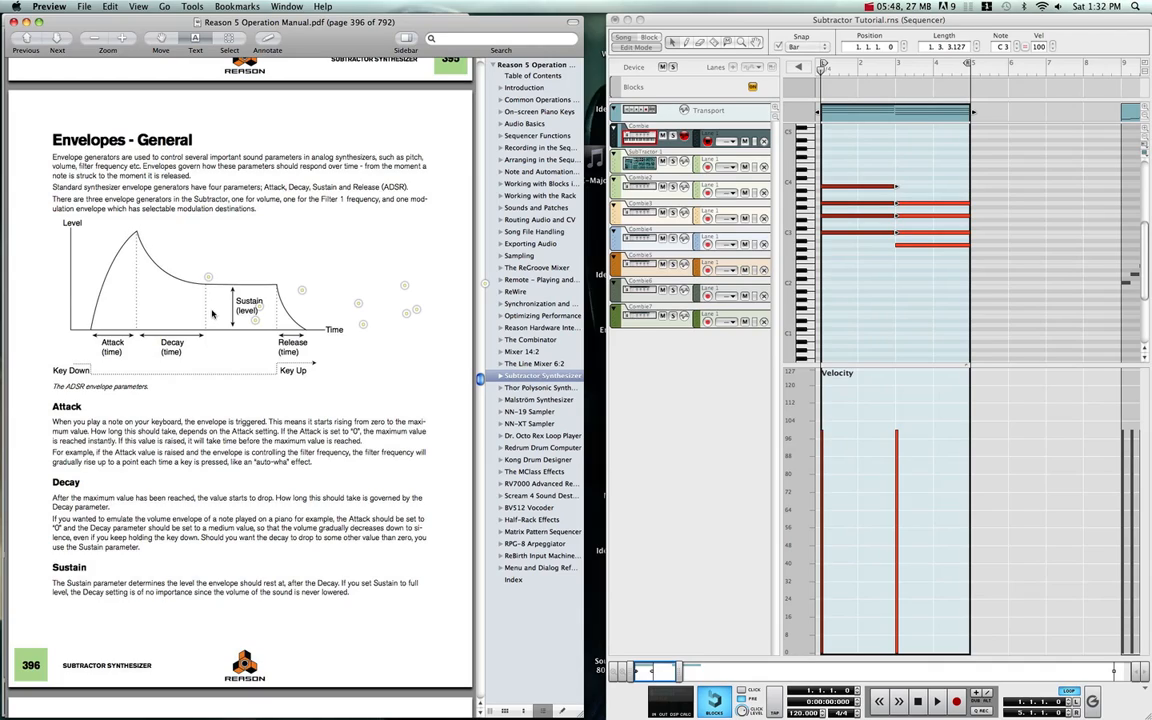
pyautogui.press('super+Tab')
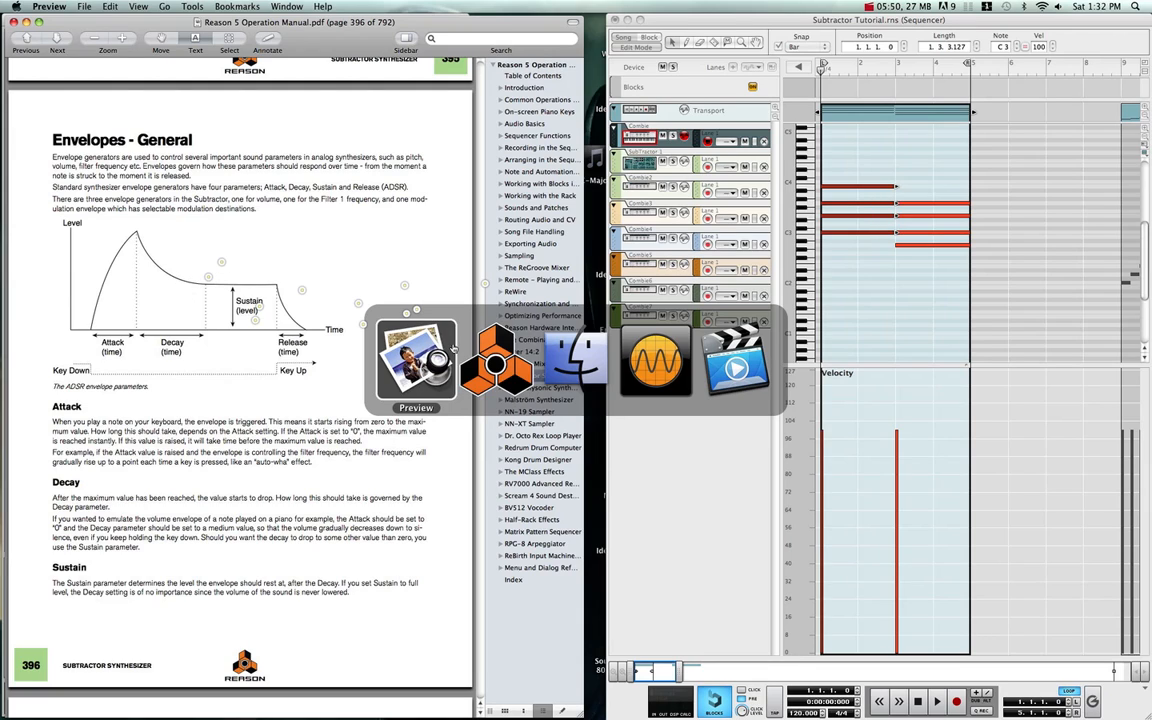
pyautogui.moveTo(418, 286)
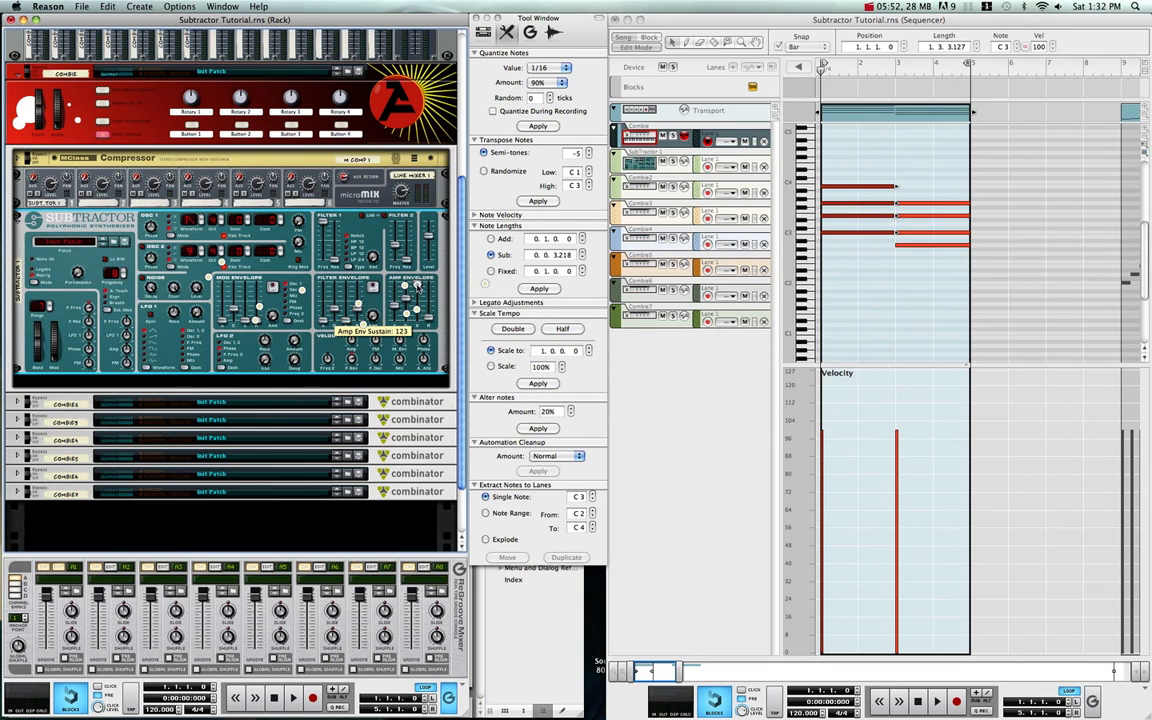
# - Lower the Subtractor's amp envelope sustain, and set the attack to about 50 and the decay to about 74
pyautogui.moveTo(417, 285); pyautogui.dragTo(417, 313)
pyautogui.moveTo(393, 317)
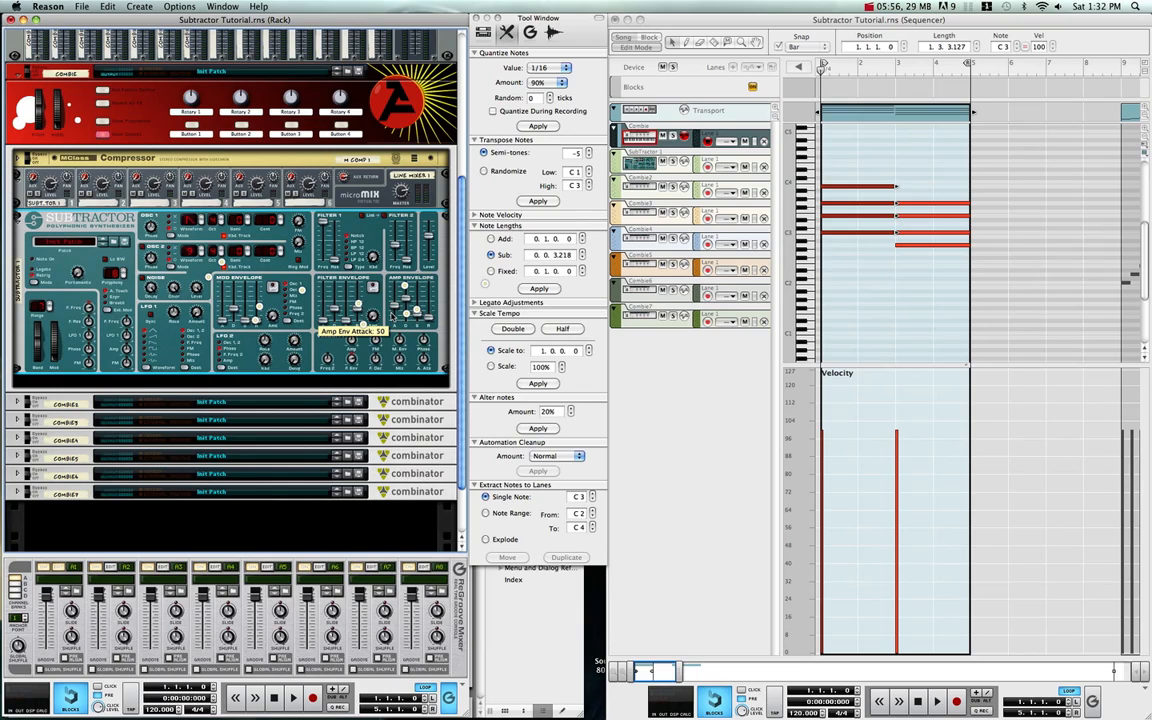
pyautogui.moveTo(393, 317); pyautogui.dragTo(393, 308)
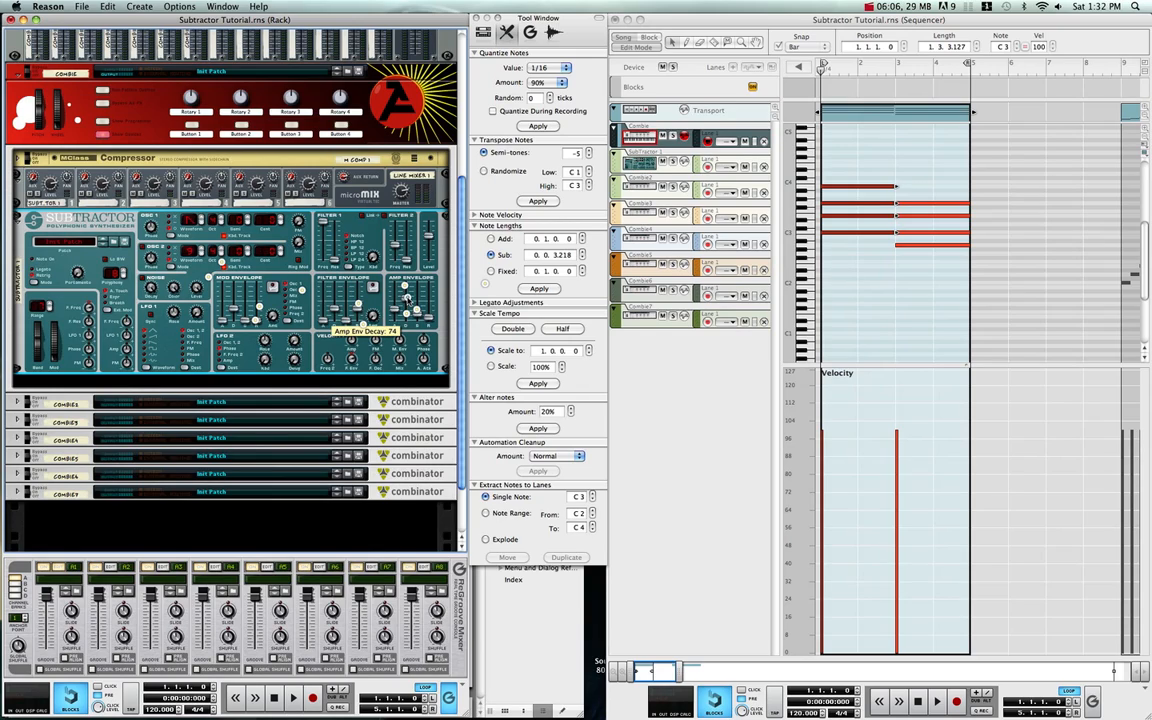
pyautogui.moveTo(406, 298); pyautogui.dragTo(407, 290)
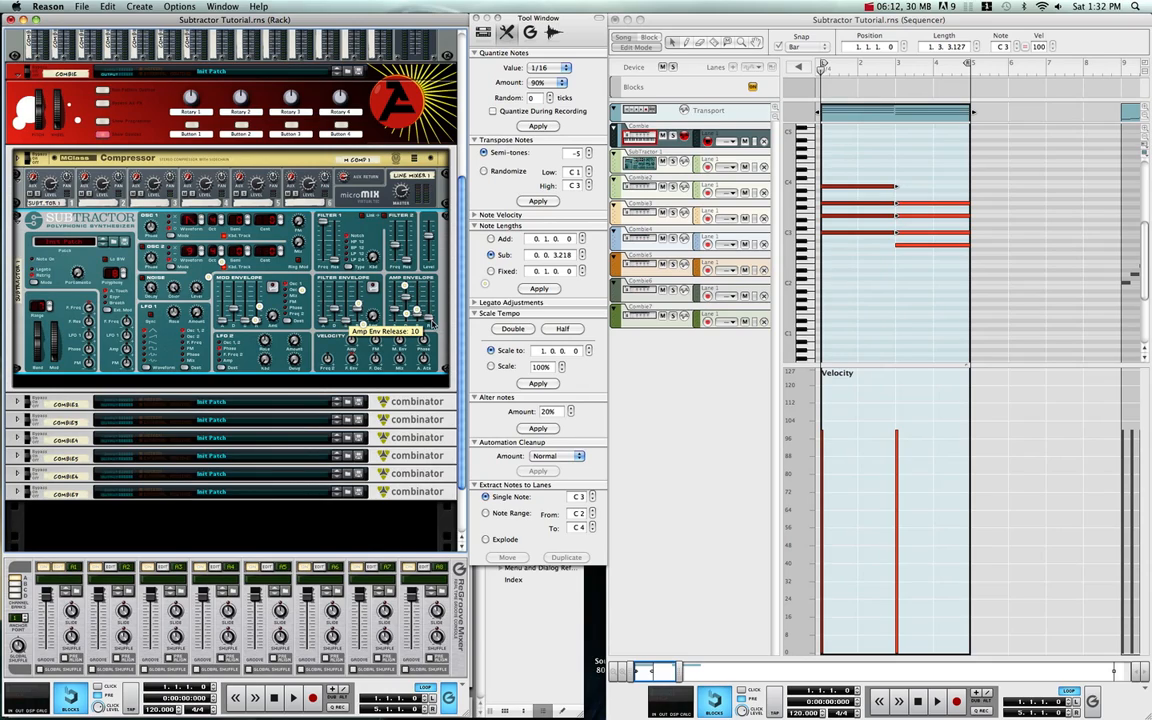
# - Study the release segment in the manual's envelope diagram, and return to Reason to readjust the amp envelope's attack
pyautogui.press('super+Tab')
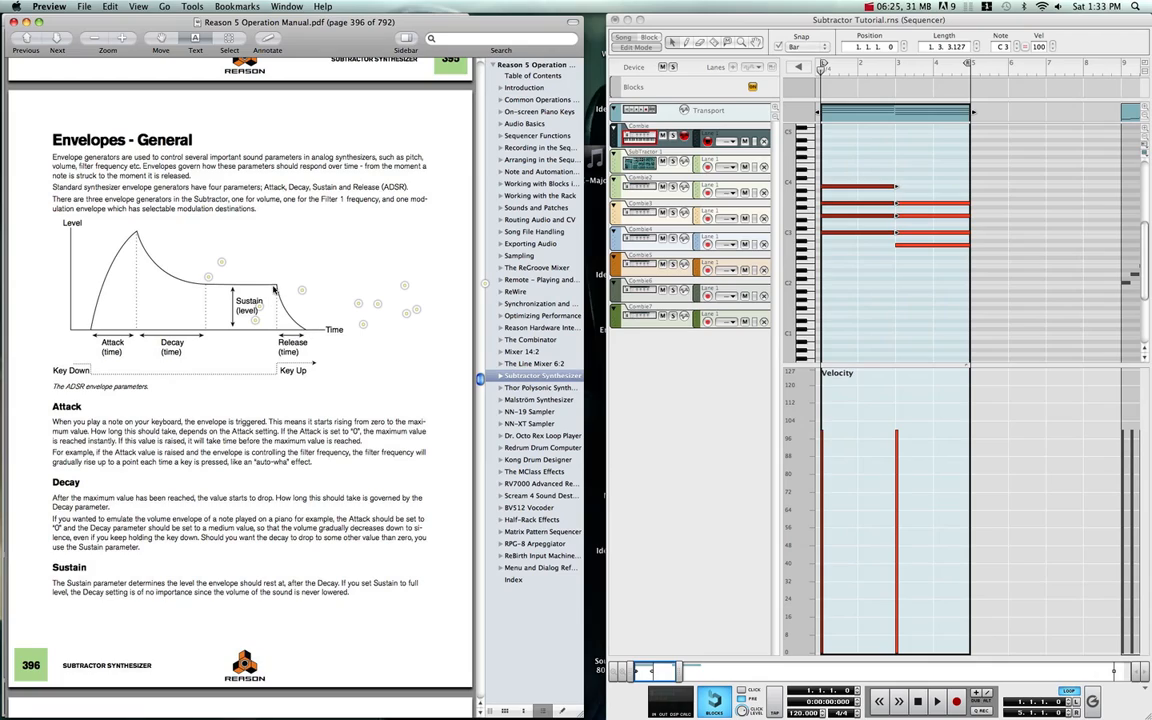
pyautogui.press('super+Tab')
pyautogui.press('super+Tab')
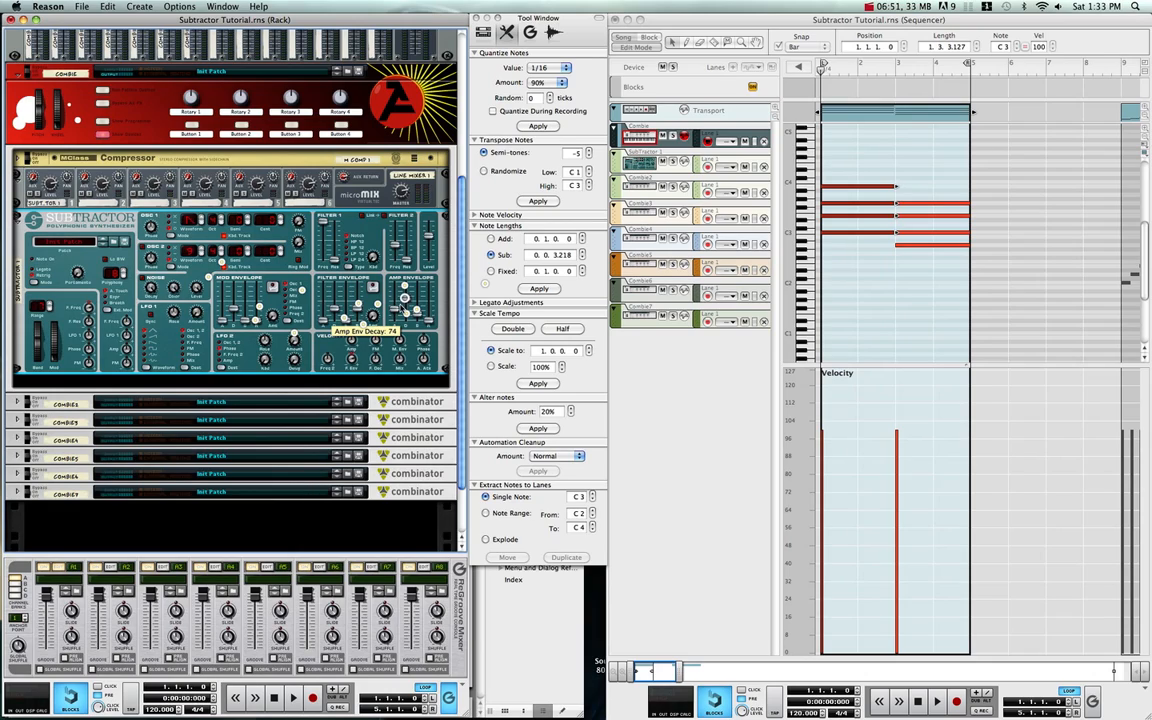
pyautogui.moveTo(396, 312); pyautogui.dragTo(396, 297)
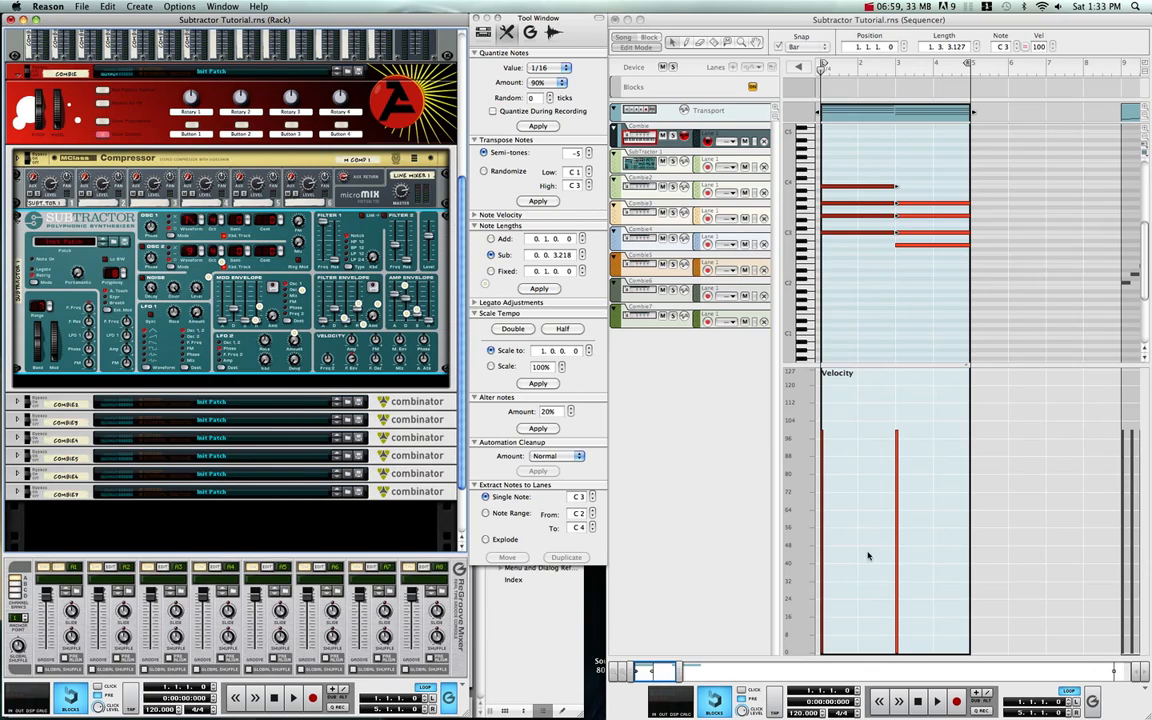
# - Start playback of the looped notes in the sequencer and adjust the system volume
pyautogui.click(920, 701)
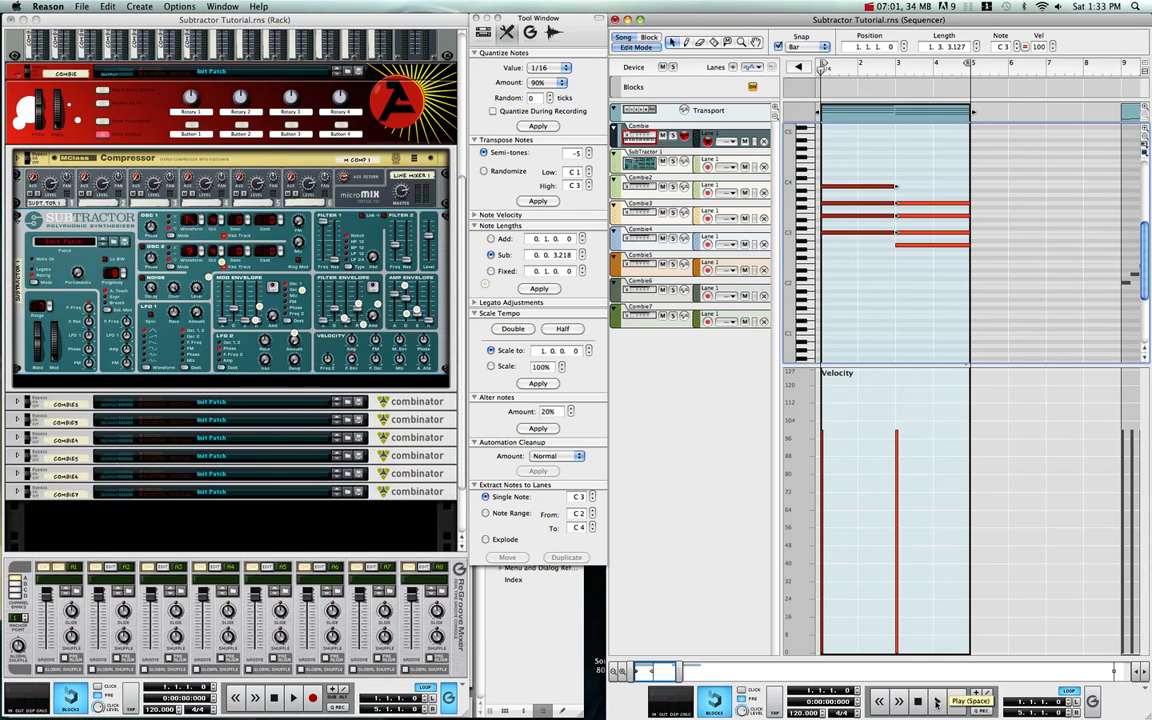
pyautogui.click(935, 702)
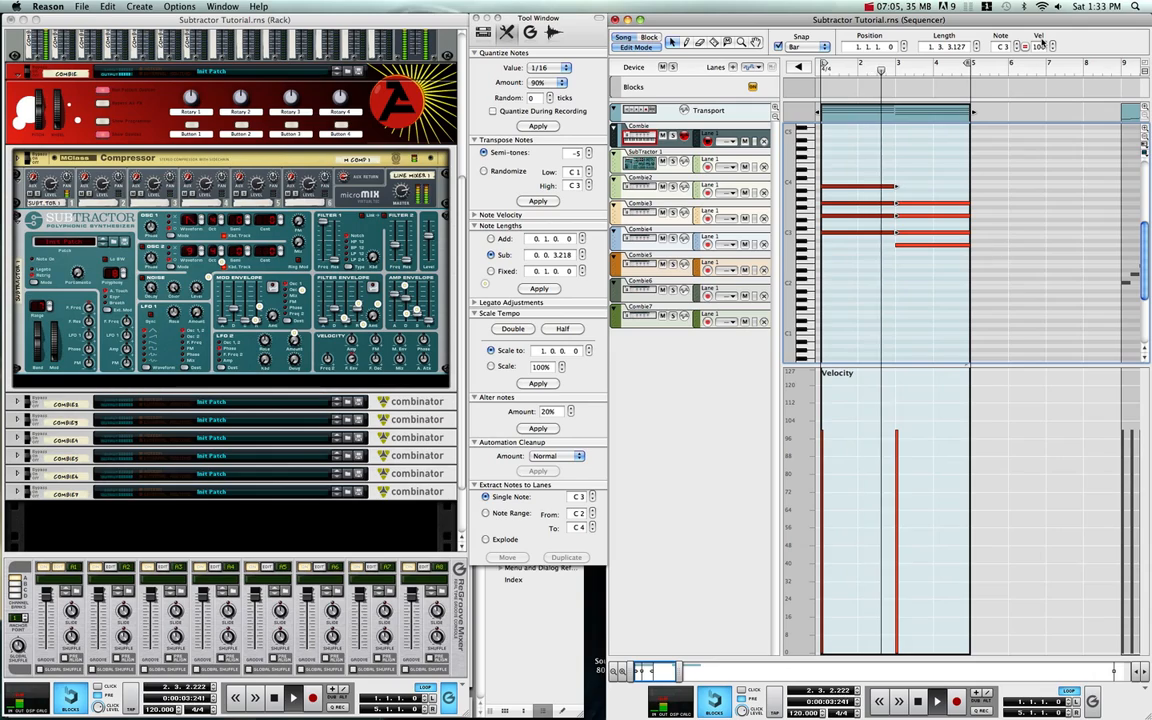
pyautogui.click(1058, 7)
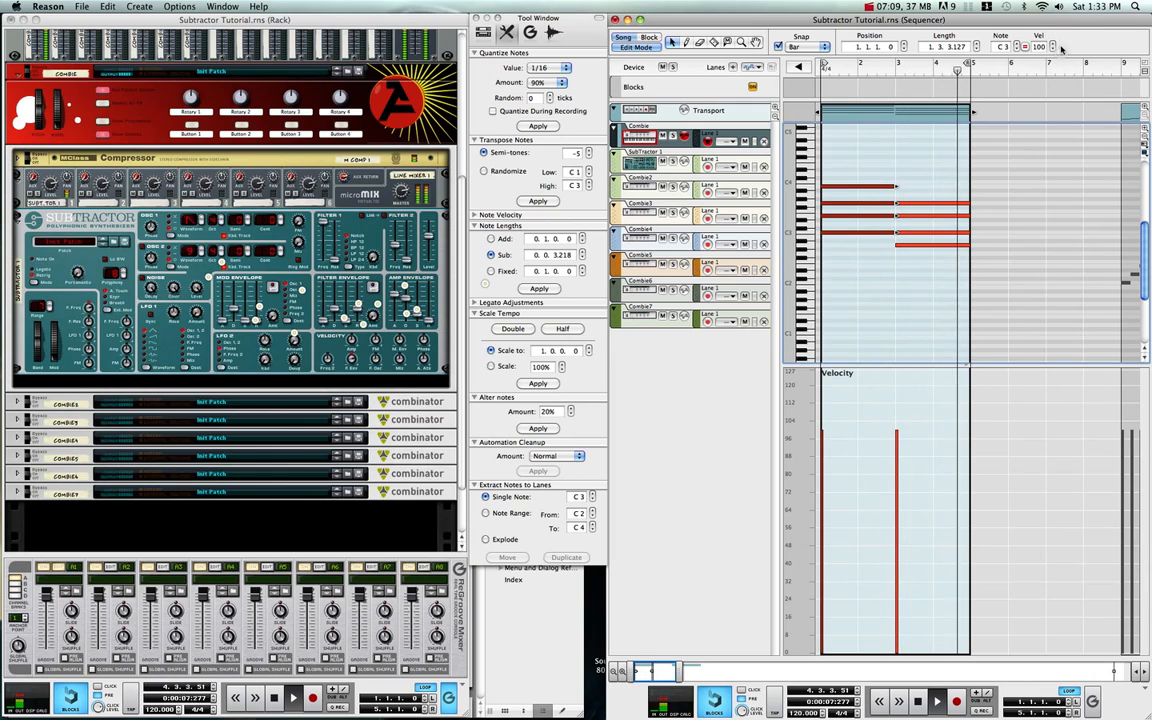
pyautogui.moveTo(1061, 52); pyautogui.dragTo(1060, 46)
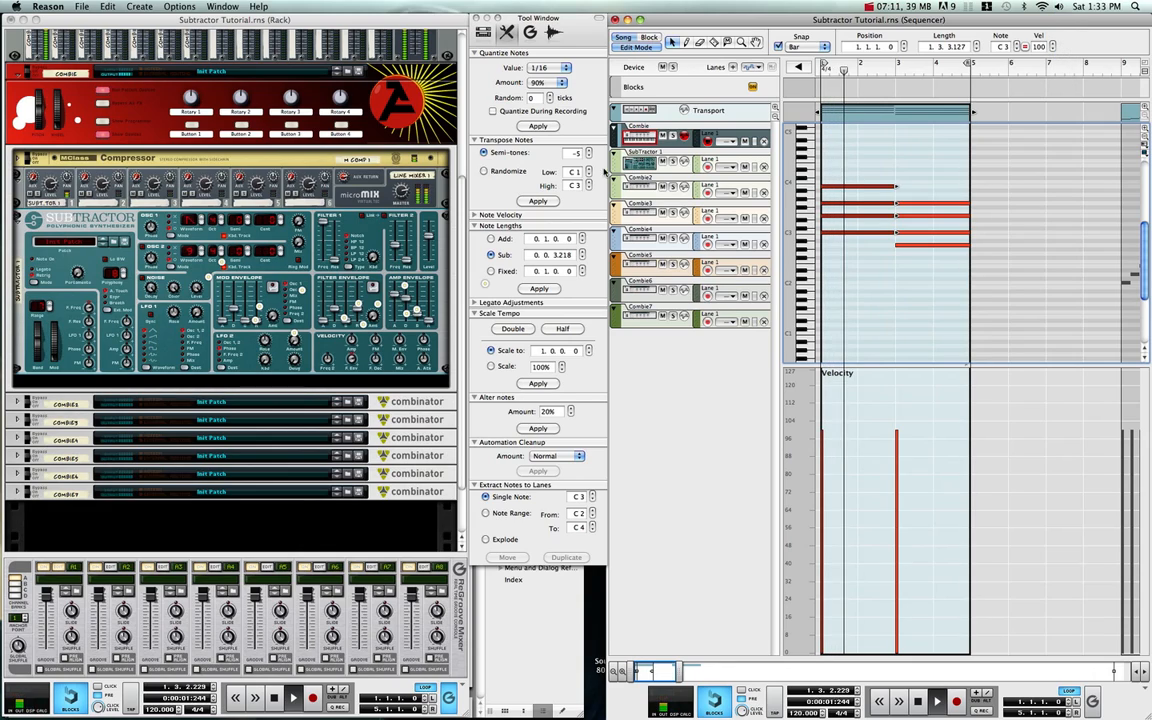
# - Compare amp envelope attack settings of 0 and 97 while the loop plays, ending at about 63
pyautogui.click(395, 296)
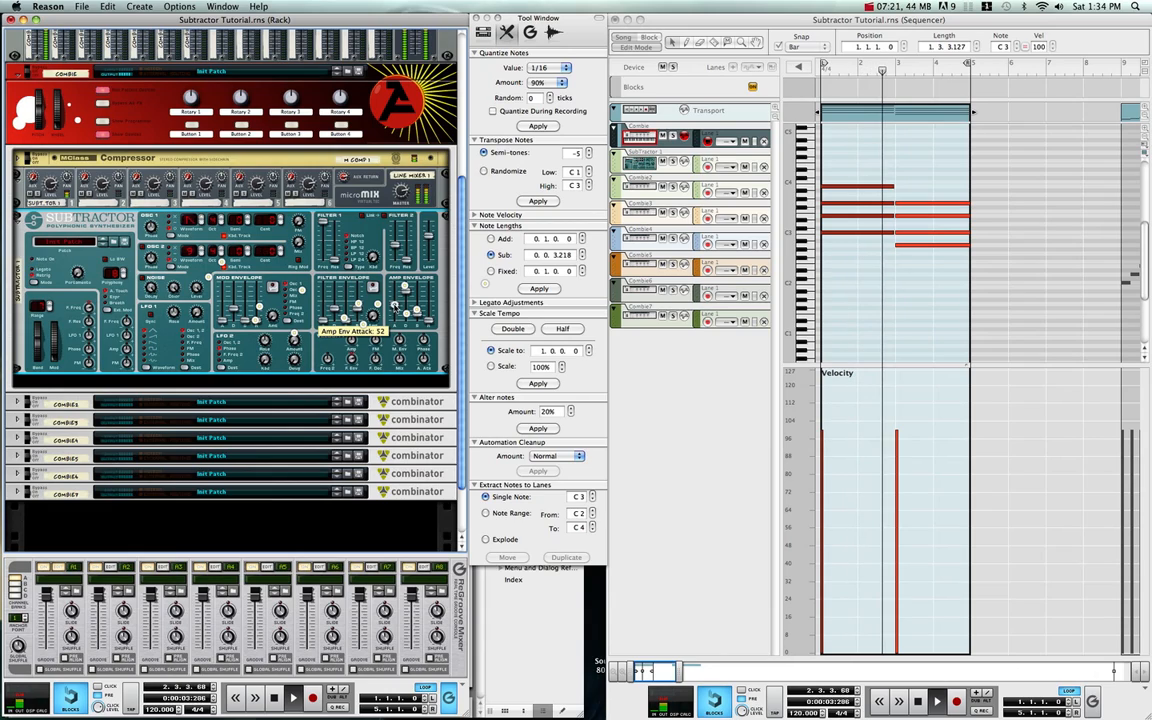
pyautogui.moveTo(394, 309); pyautogui.dragTo(395, 316)
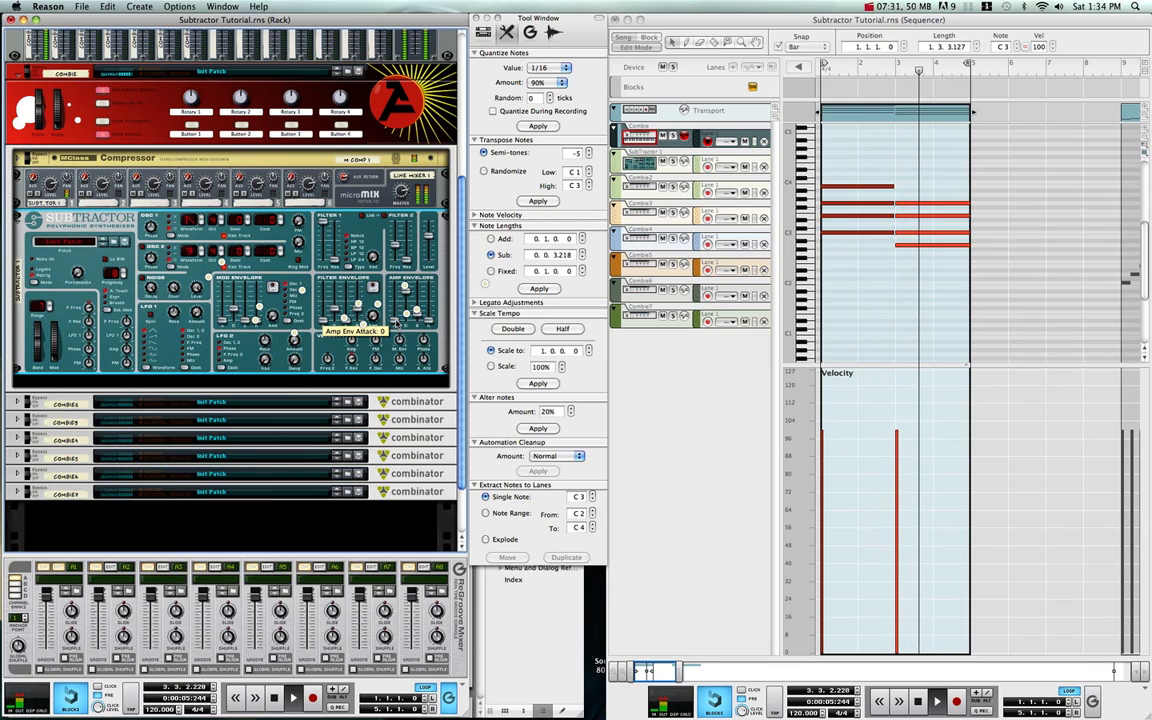
pyautogui.moveTo(395, 322); pyautogui.dragTo(396, 290)
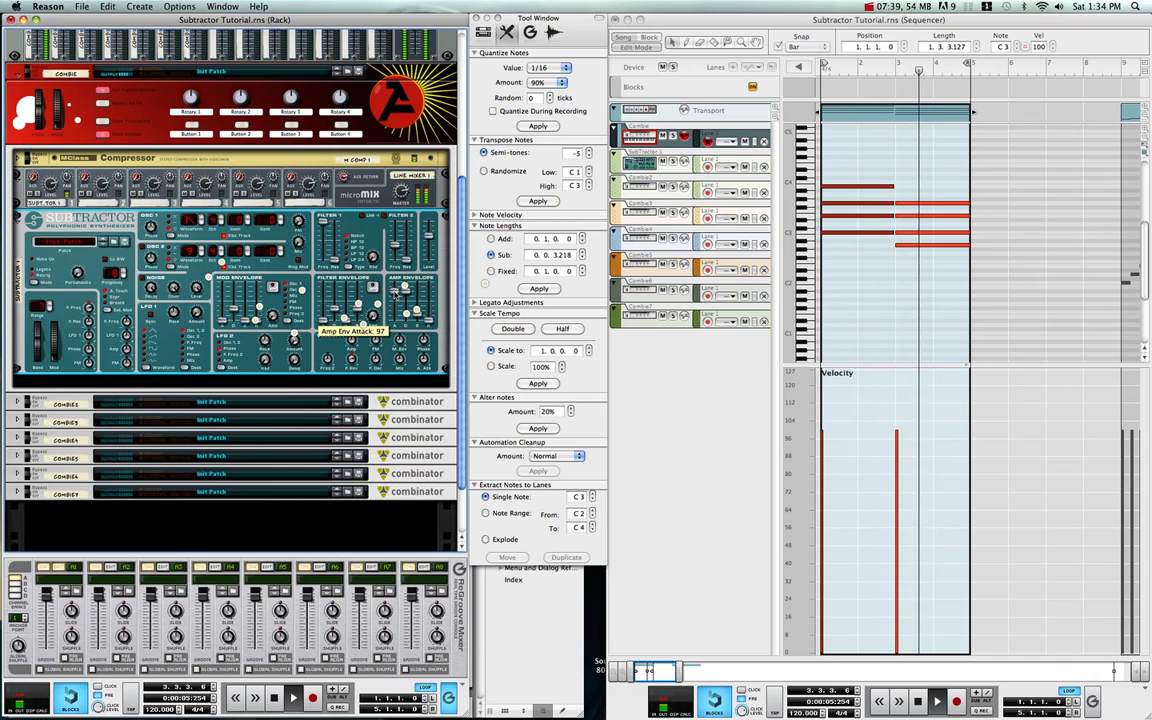
pyautogui.moveTo(396, 292); pyautogui.dragTo(395, 306)
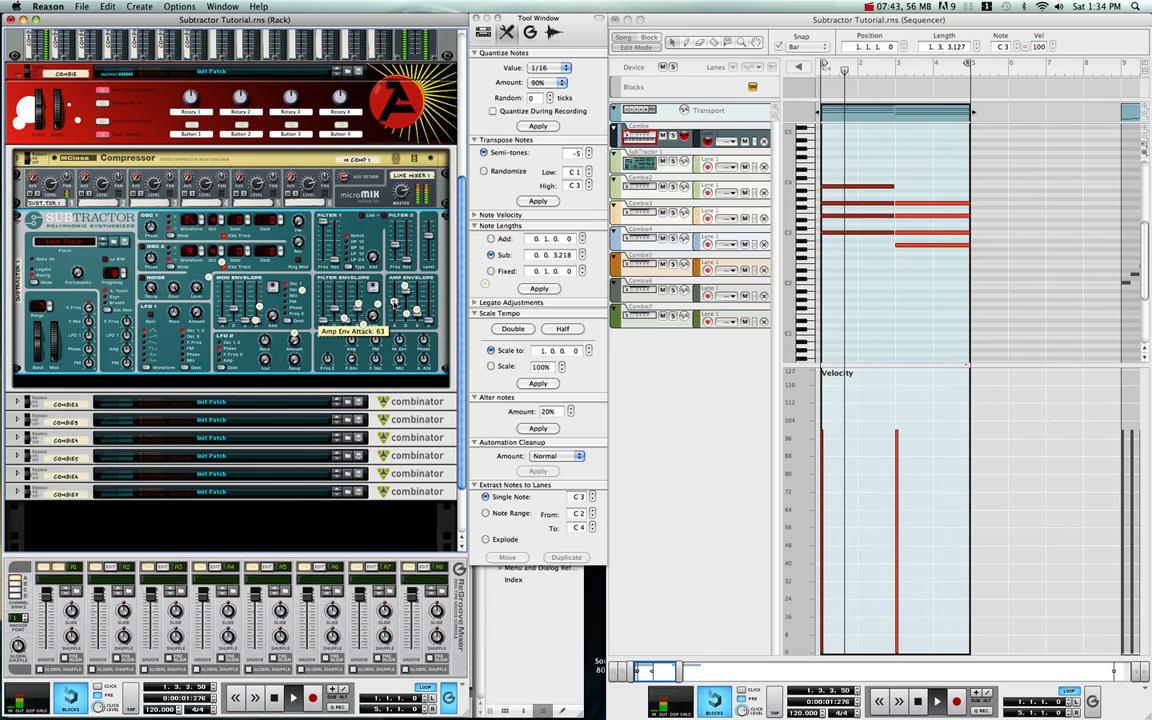
# - Shorten the amp envelope's decay to 43 and further to about 19 during playback, fine-tuning the attack in between
pyautogui.moveTo(406, 301); pyautogui.dragTo(418, 328)
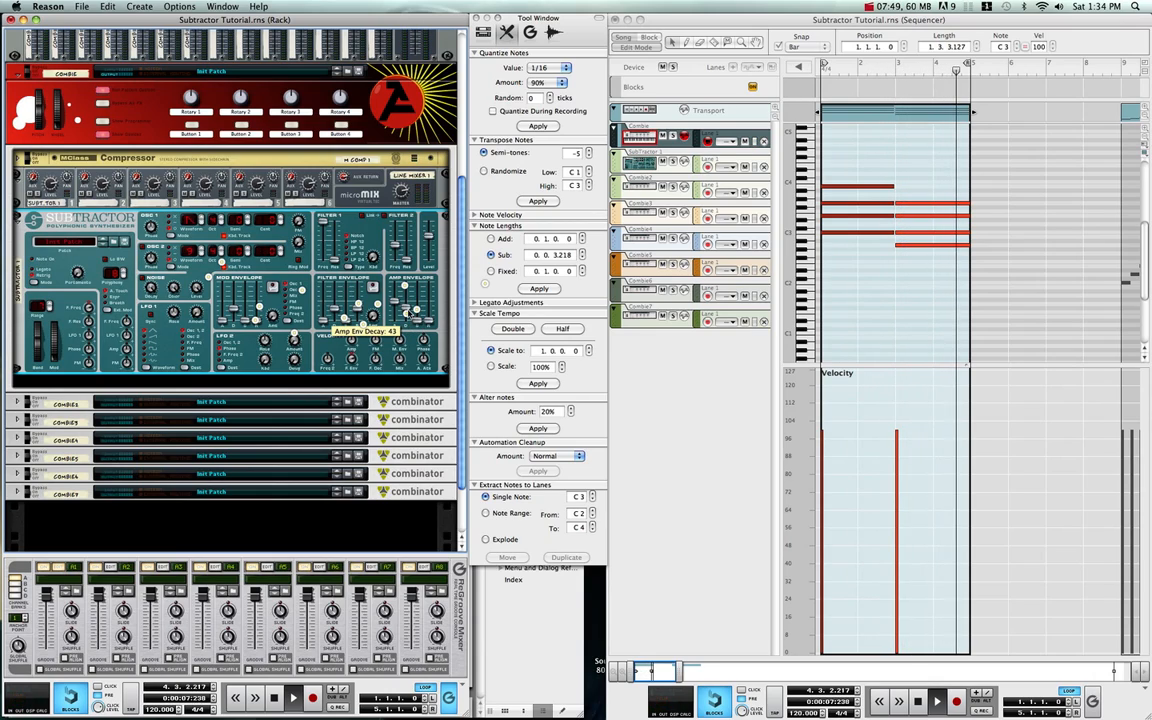
pyautogui.moveTo(394, 298); pyautogui.dragTo(394, 297)
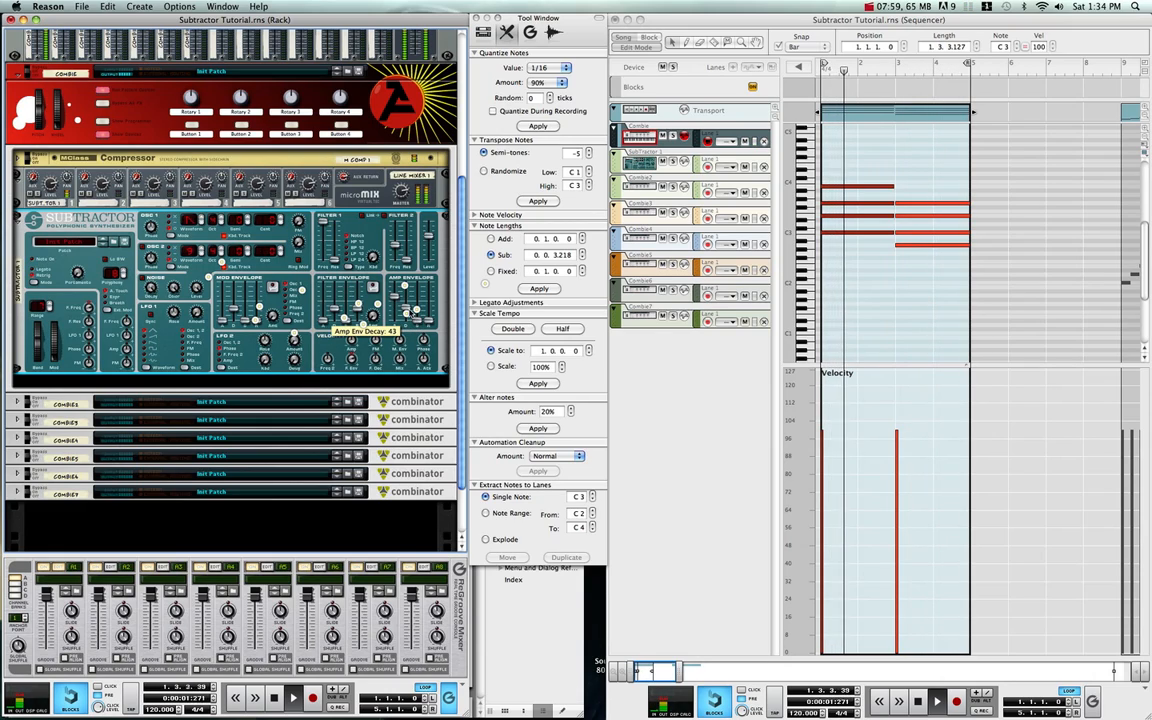
pyautogui.moveTo(366, 280); pyautogui.dragTo(366, 290)
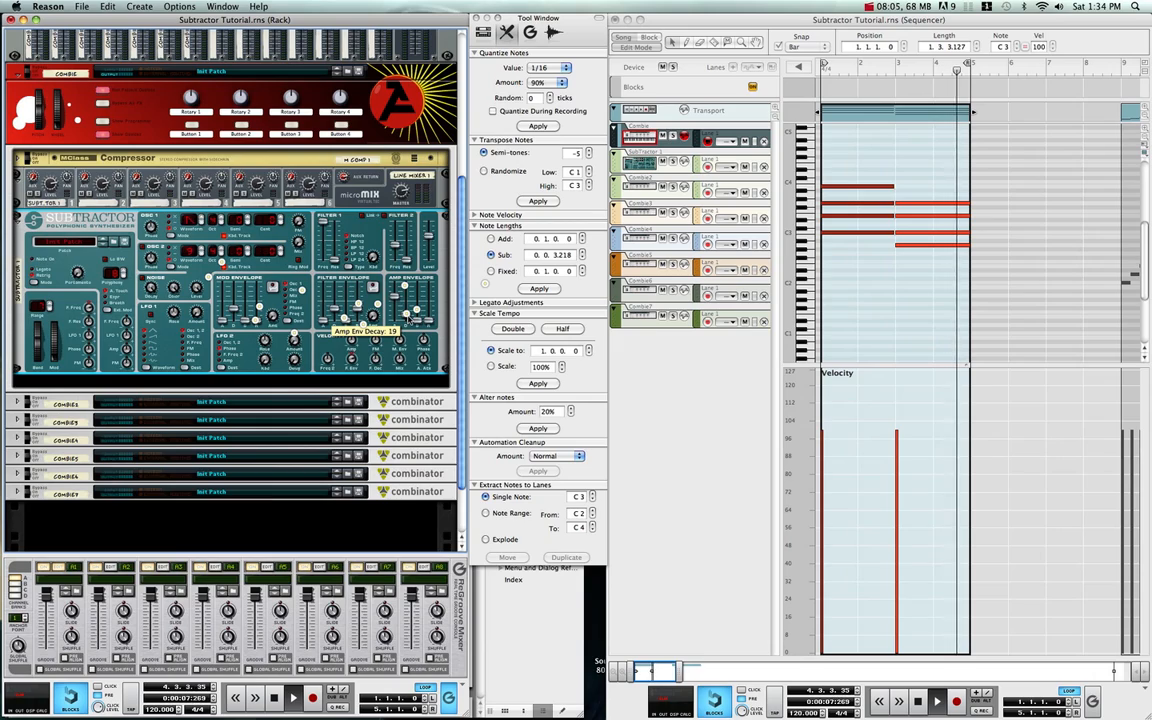
# - Compare amp envelope decay settings of 0 and 35 during looped playback, and raise the envelope's sustain
pyautogui.moveTo(408, 318); pyautogui.dragTo(408, 328)
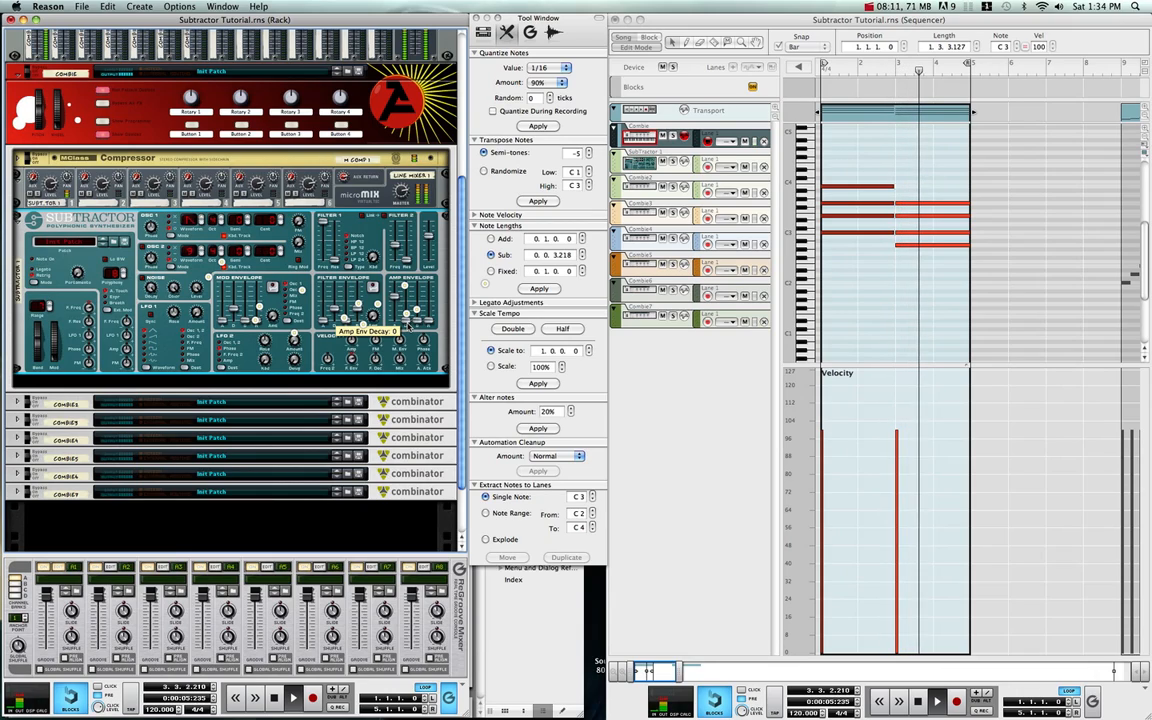
pyautogui.moveTo(408, 328); pyautogui.dragTo(406, 297)
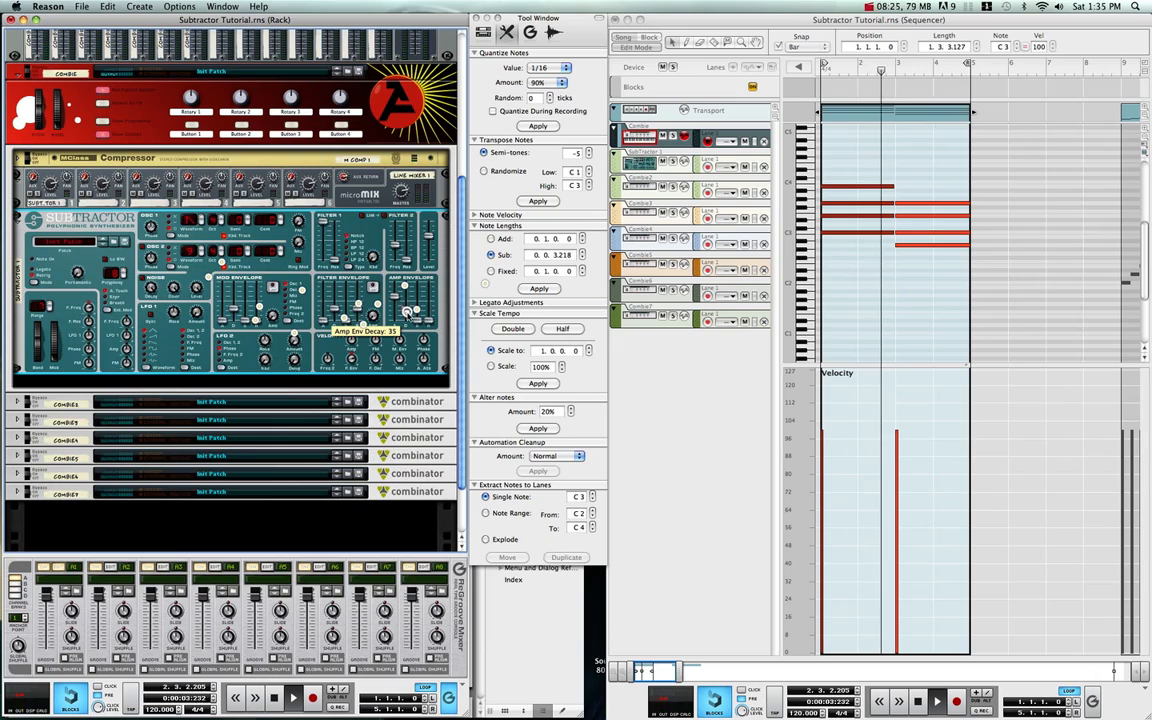
pyautogui.moveTo(416, 317); pyautogui.dragTo(417, 304)
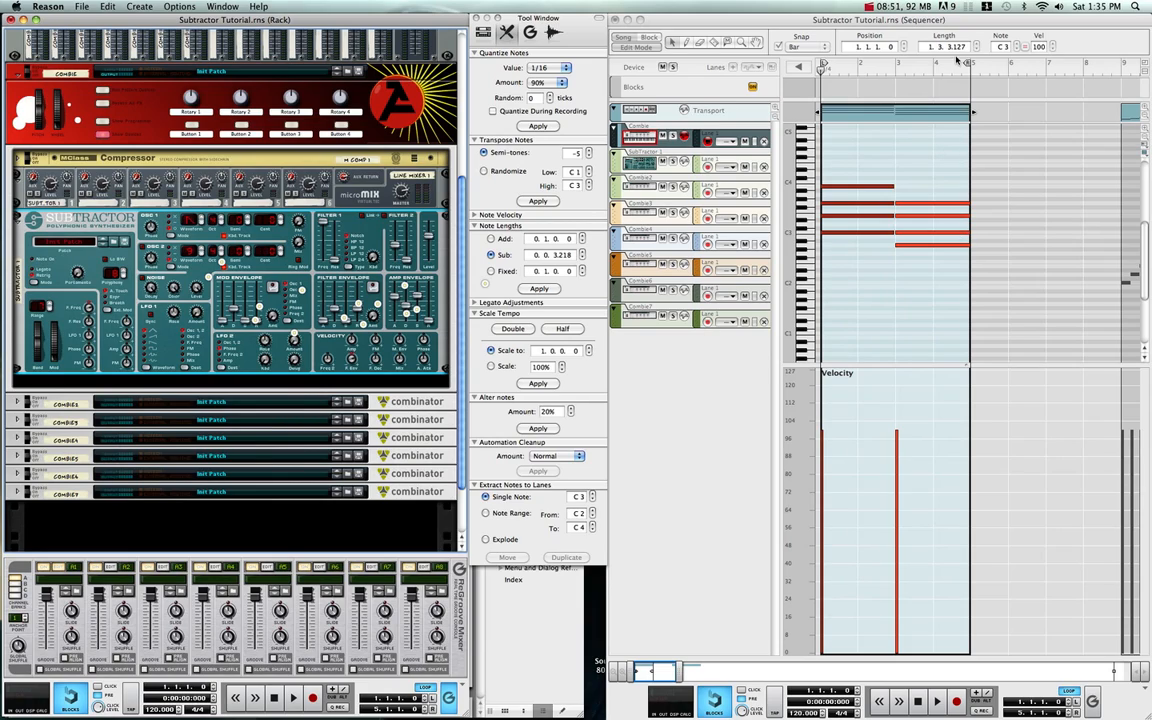
# - Extend the sequencer loop's end to bar 8, and play the notes from bar 3 with the amp envelope's decay at 77
pyautogui.click(967, 64)
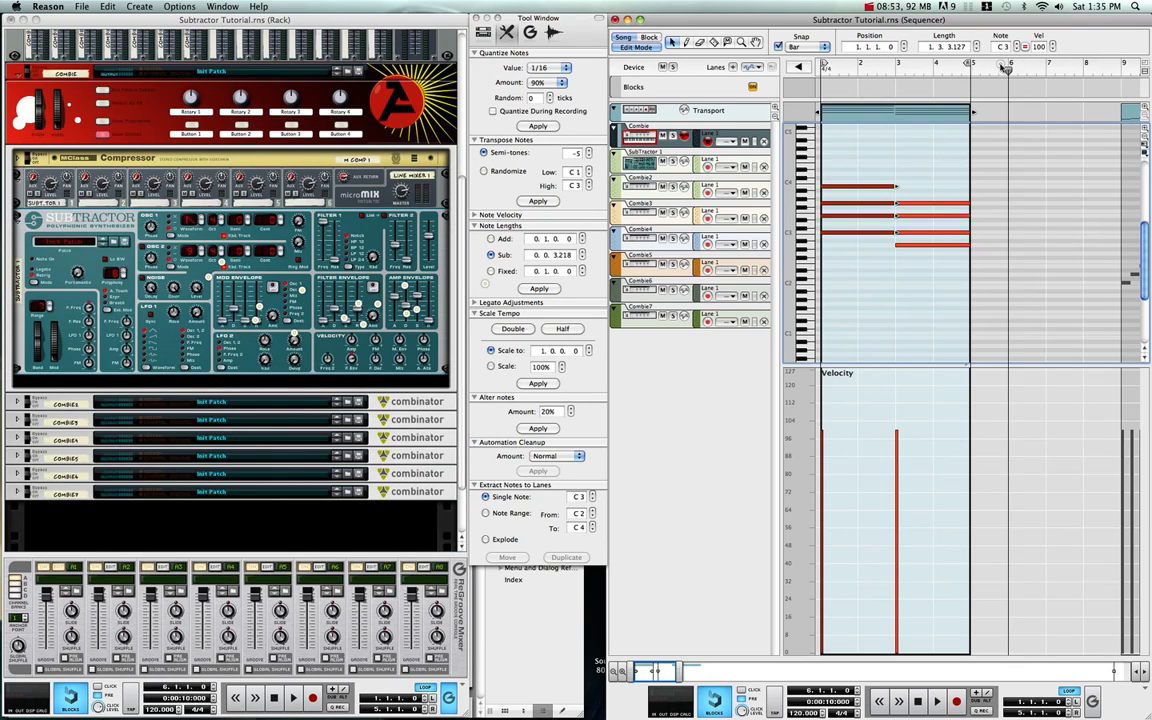
pyautogui.moveTo(967, 64); pyautogui.dragTo(1080, 65)
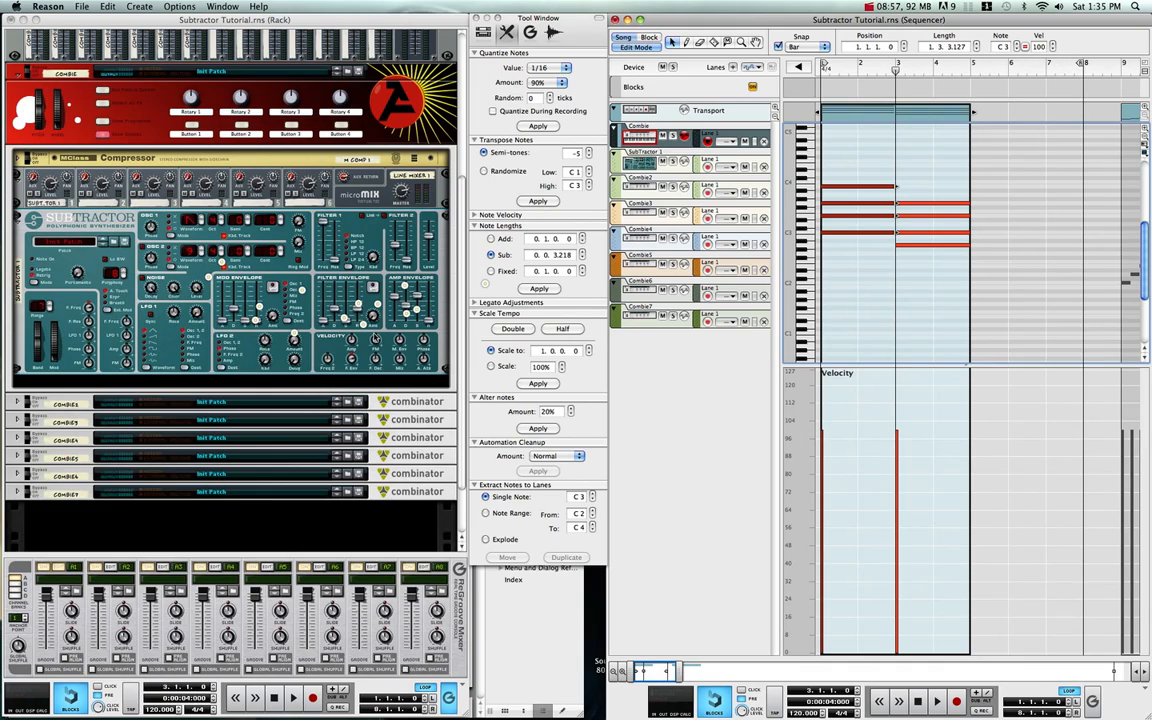
pyautogui.click(395, 303)
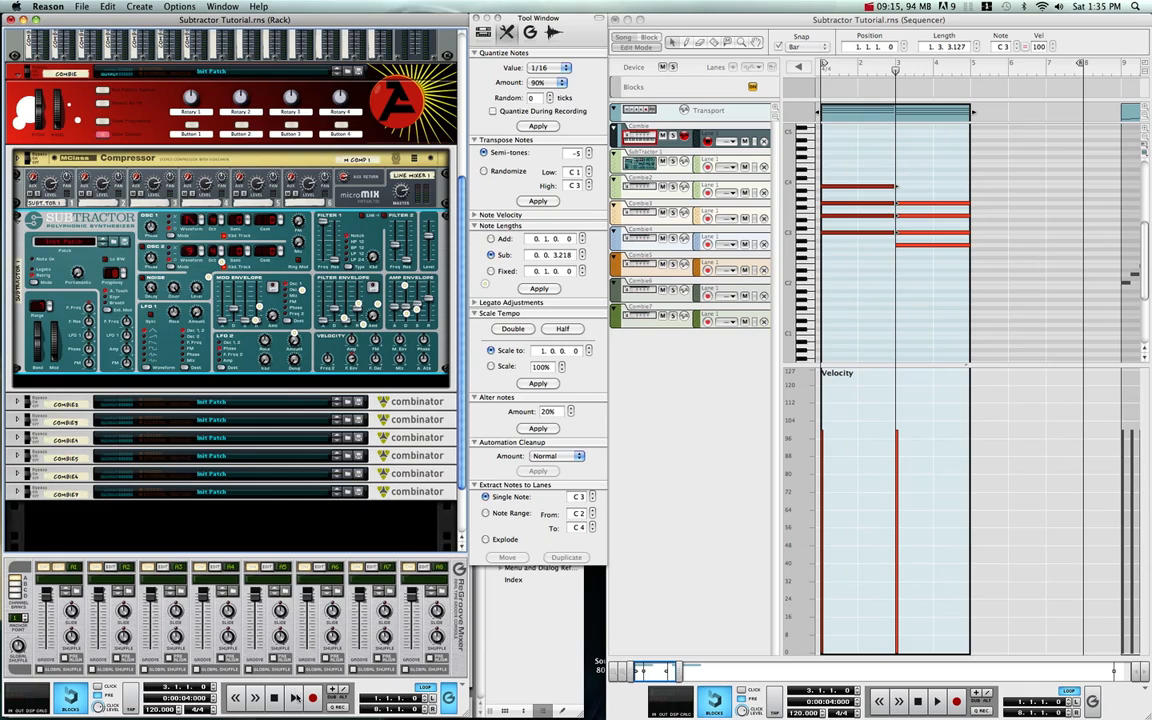
pyautogui.press('space')
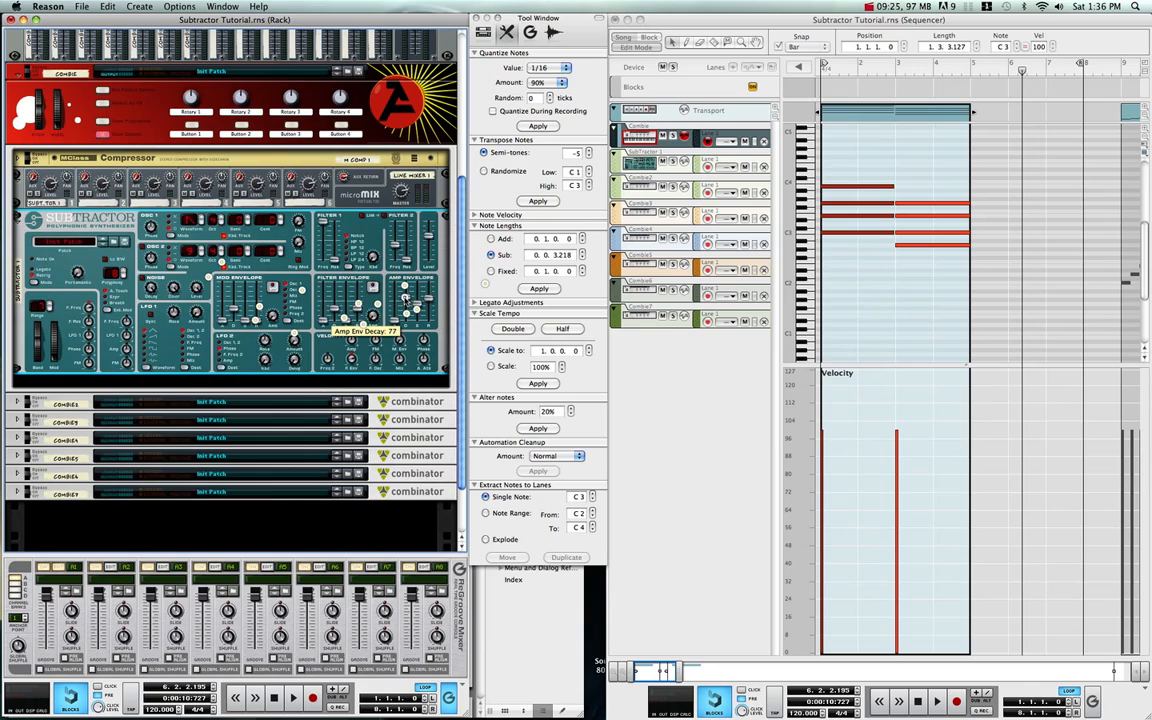
# - Replay the second chord from bar 3 several times to hear how the sound fades after the notes end, and stop playback
pyautogui.click(892, 68)
pyautogui.click(895, 68)
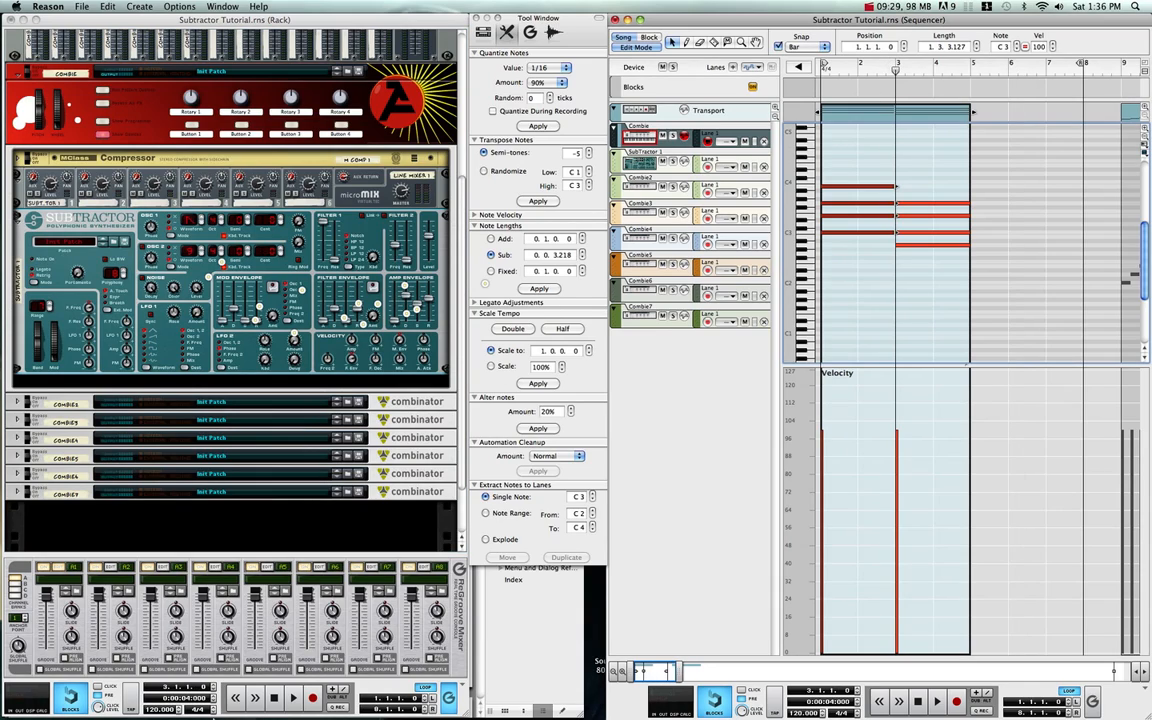
pyautogui.click(290, 699)
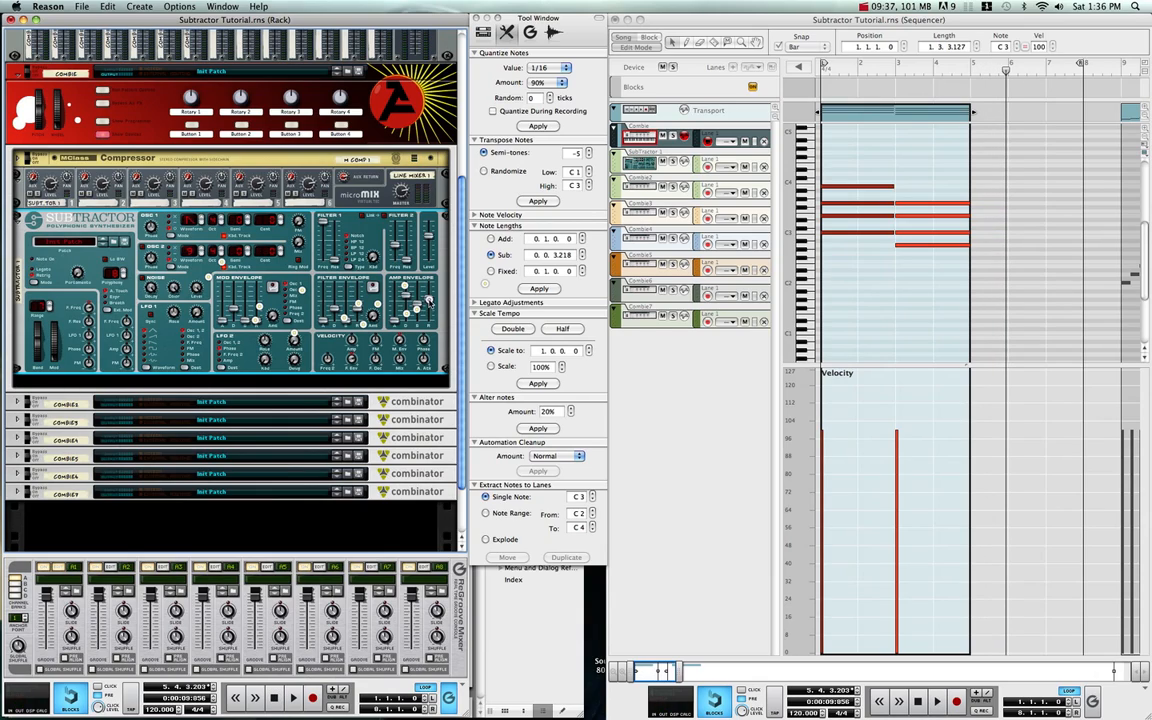
pyautogui.click(893, 70)
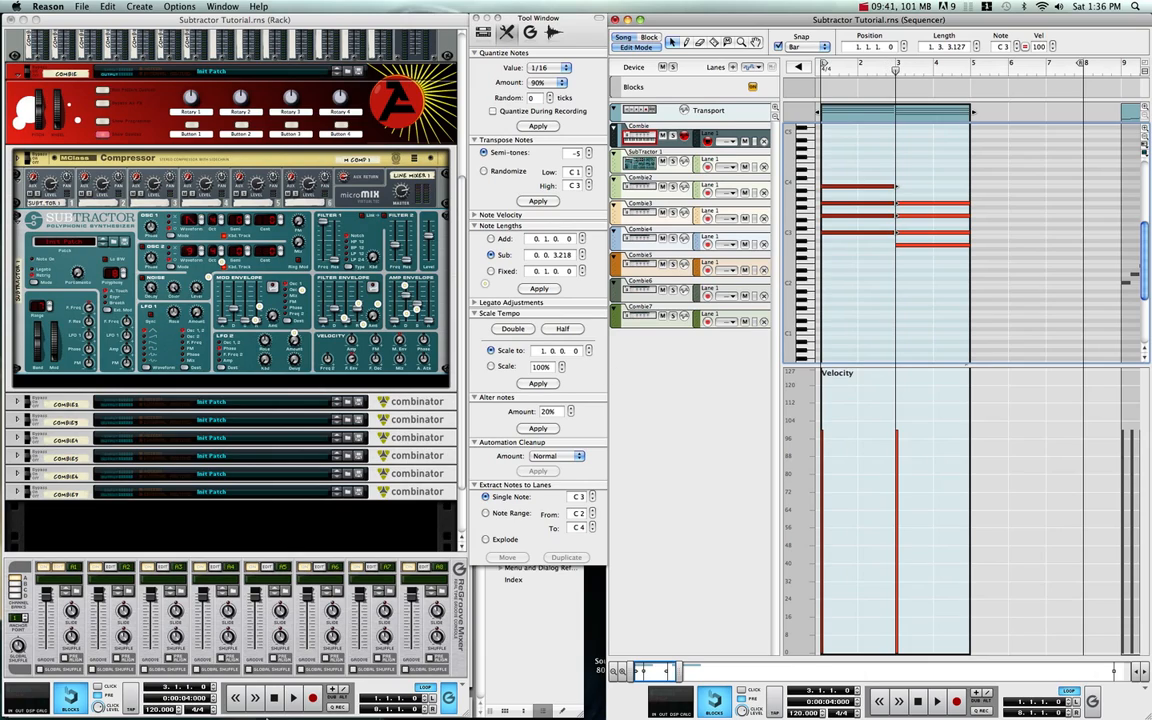
pyautogui.click(291, 698)
pyautogui.click(292, 698)
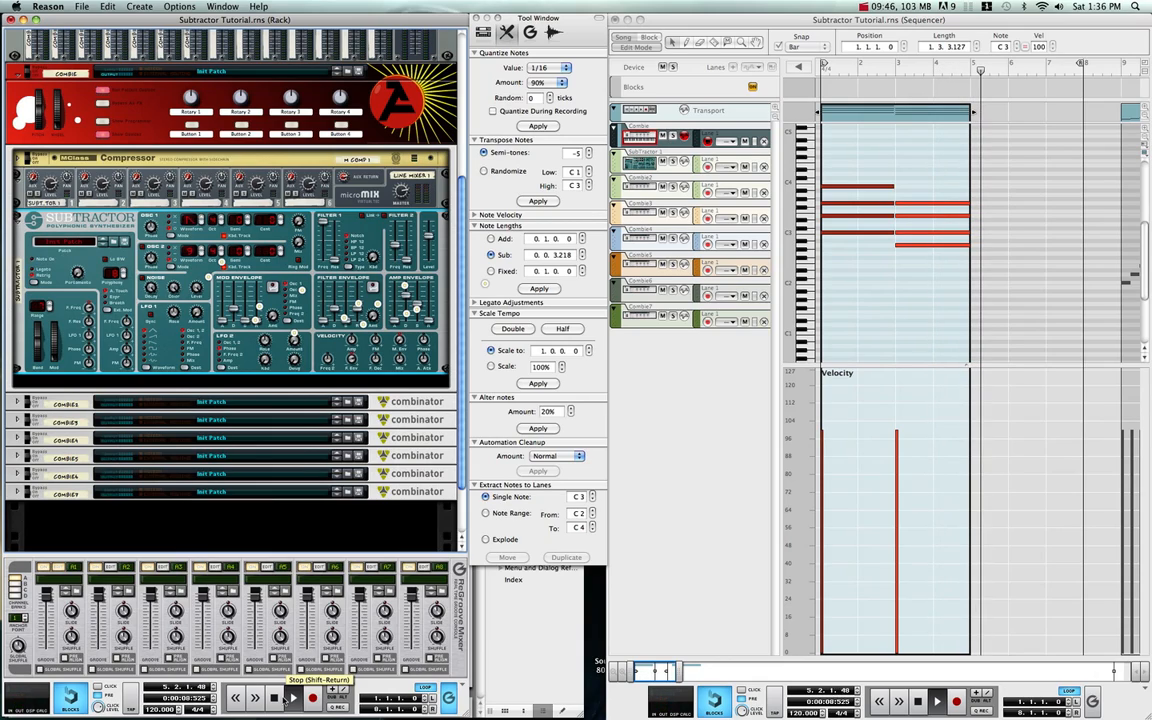
pyautogui.click(282, 699)
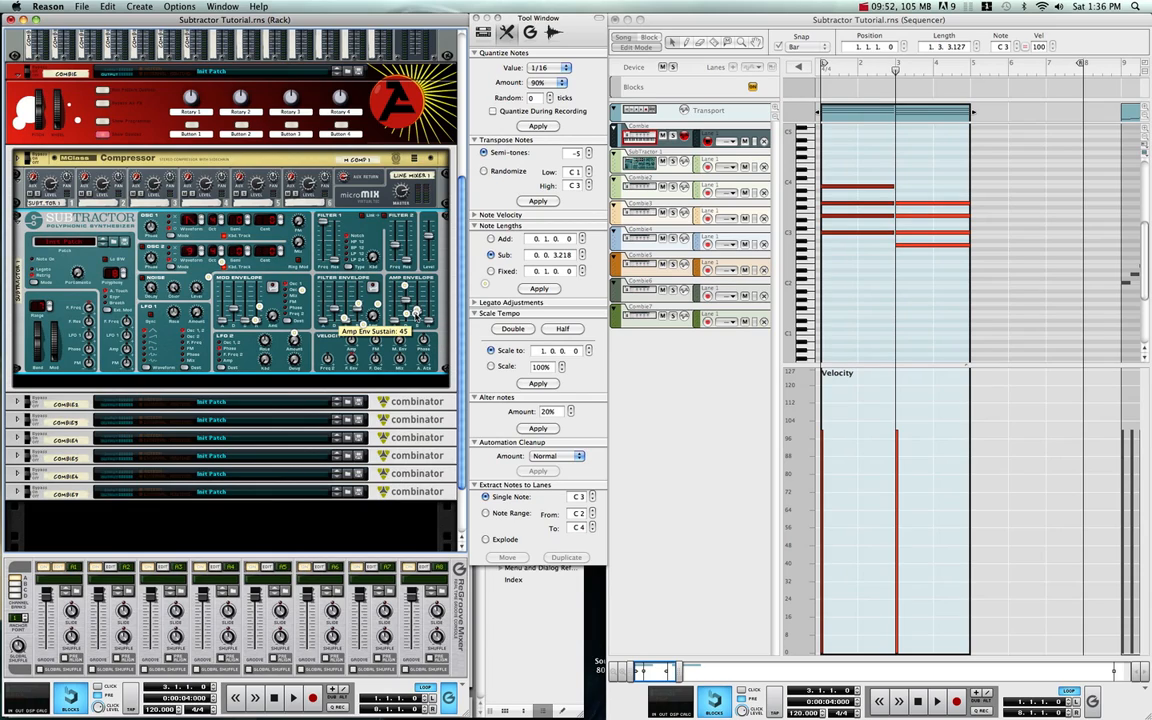
# - Check the sustain segment in the manual's envelope diagram, and return to Reason
pyautogui.press('super+Tab')
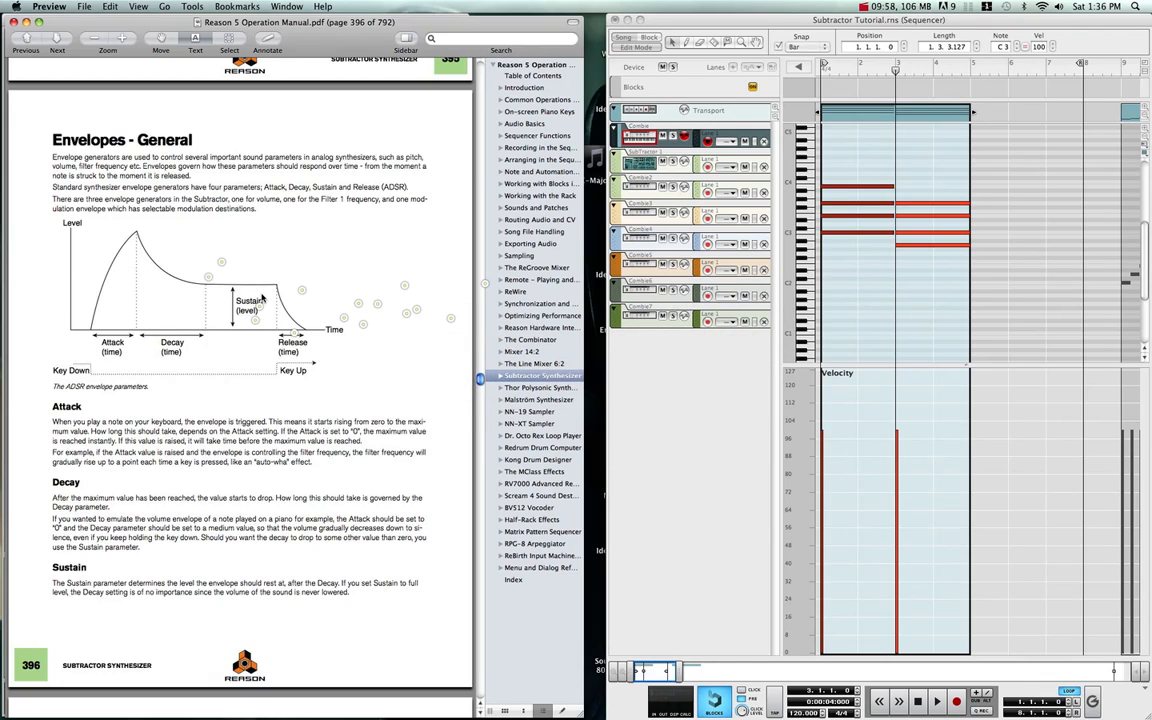
pyautogui.press('super+Tab')
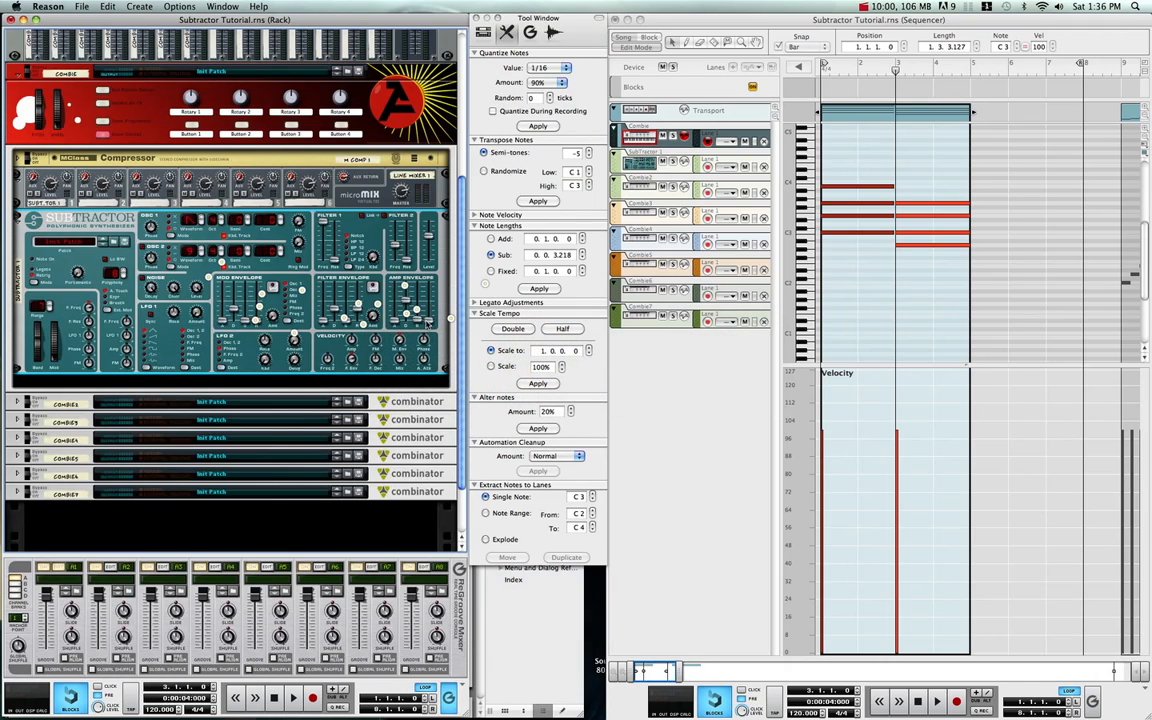